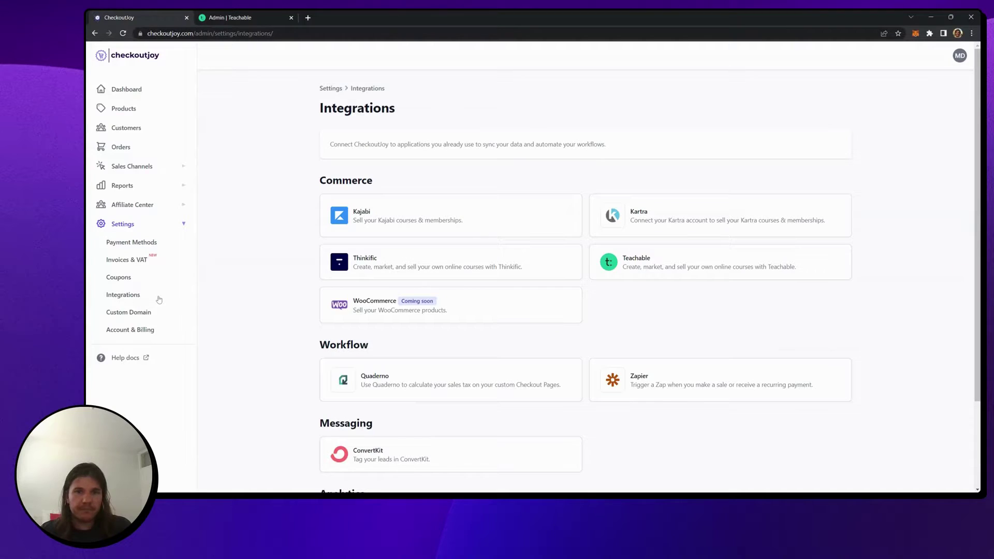
Step: Open the Teachable integration settings, switch to the Teachable admin's API Keys page and dismiss the displayed key
click(649, 260)
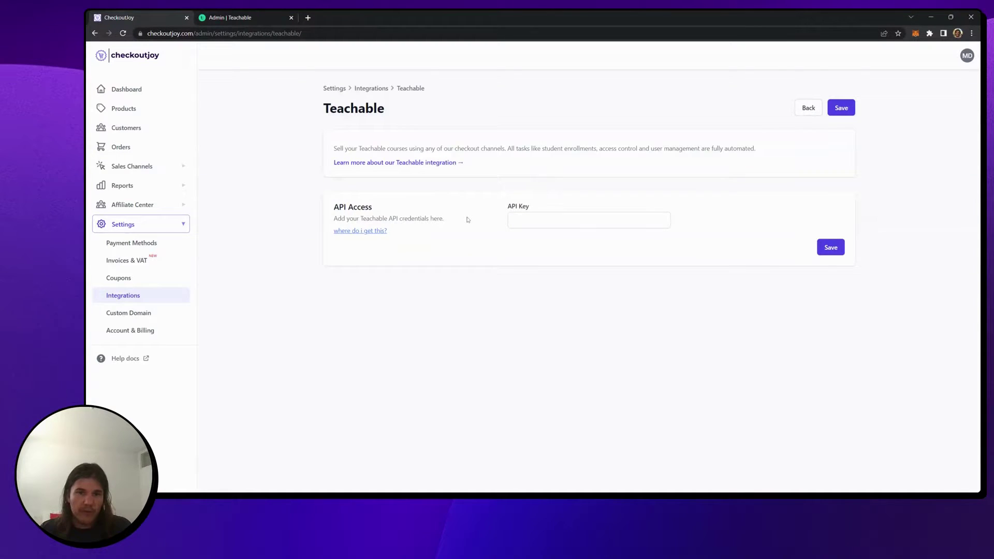
click(228, 23)
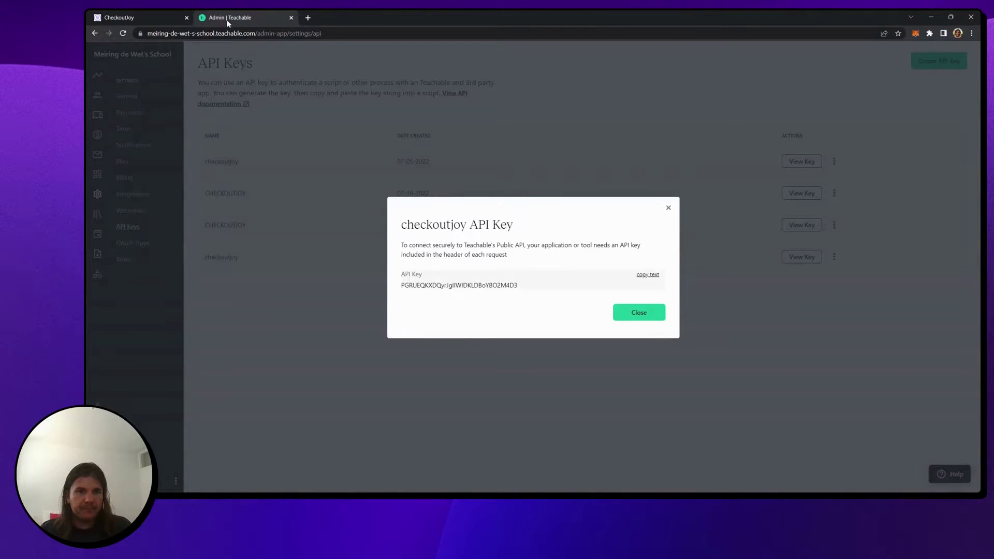
click(669, 208)
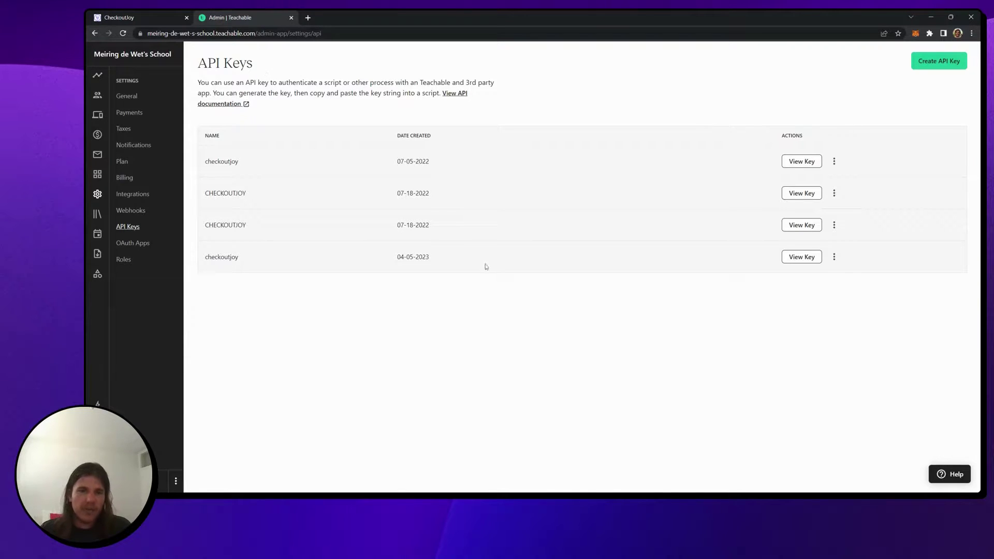
Step: Create a new Teachable API key named checkoutjoy
click(944, 69)
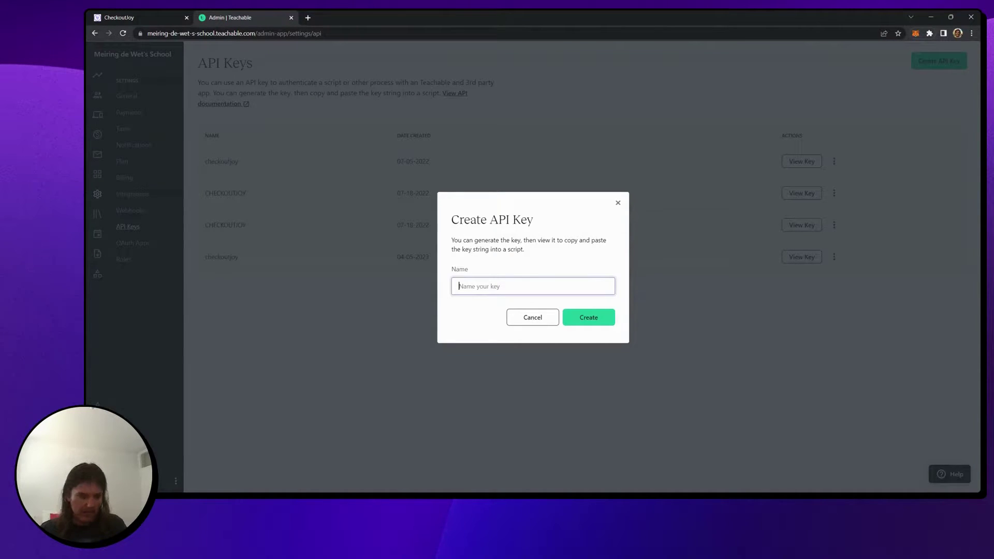
text(checkoutjoy)
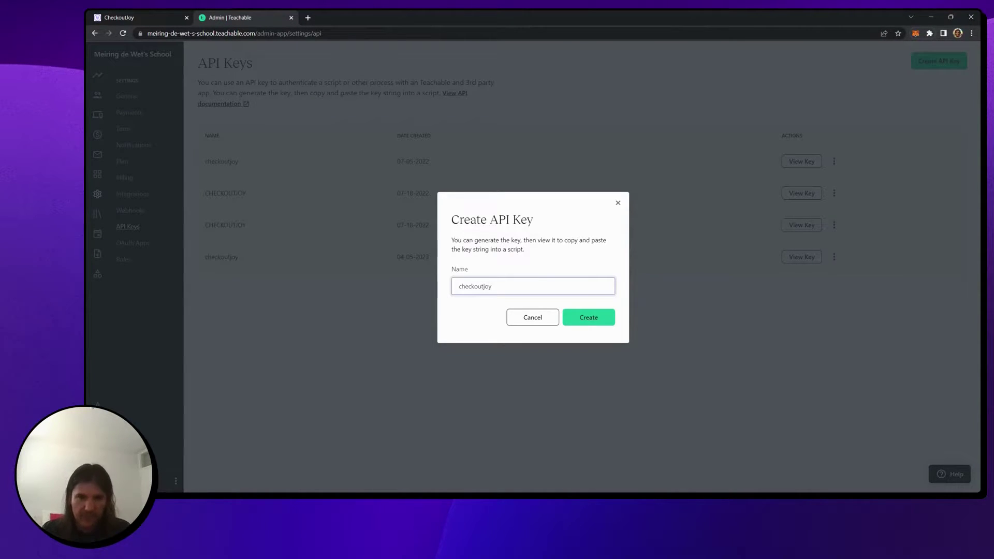
click(461, 309)
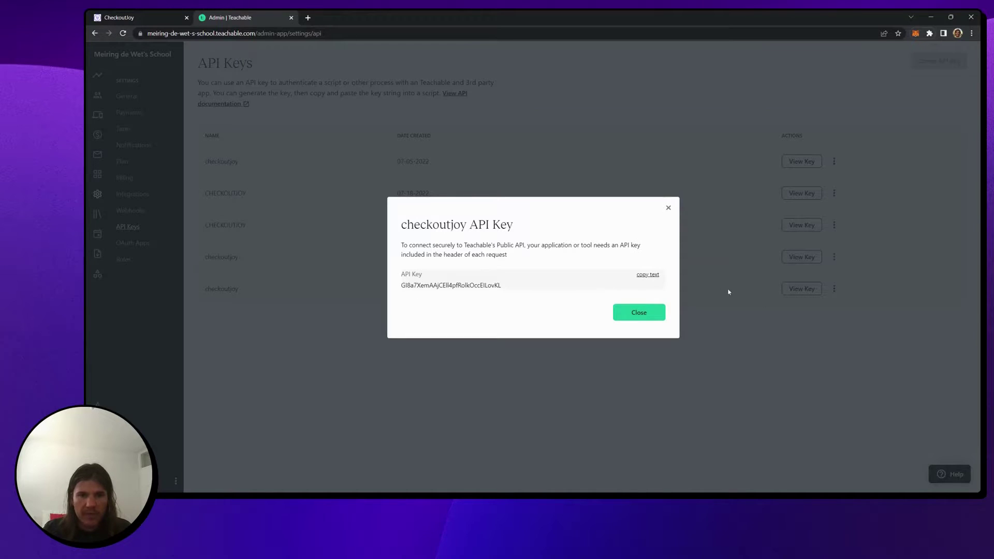
Step: Copy the new API key, switch back to CheckoutJoy and save the key in the Teachable integration's API Key field
click(647, 274)
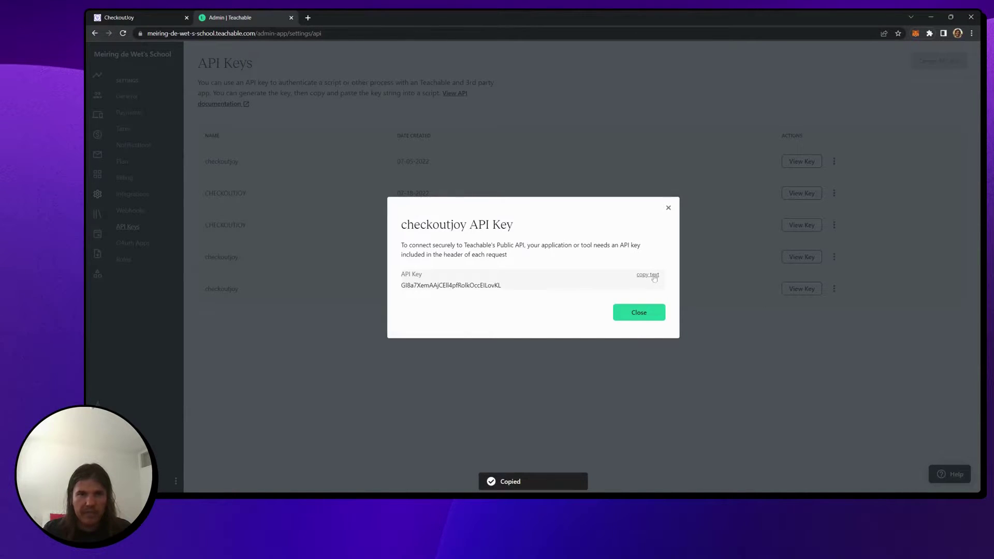
click(175, 17)
click(559, 220)
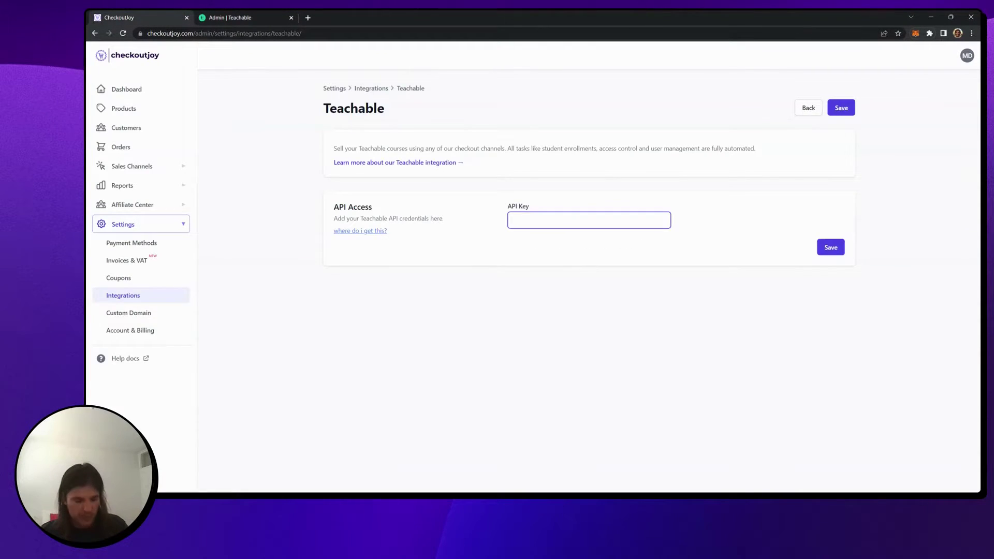
key(ctrl+v)
click(831, 248)
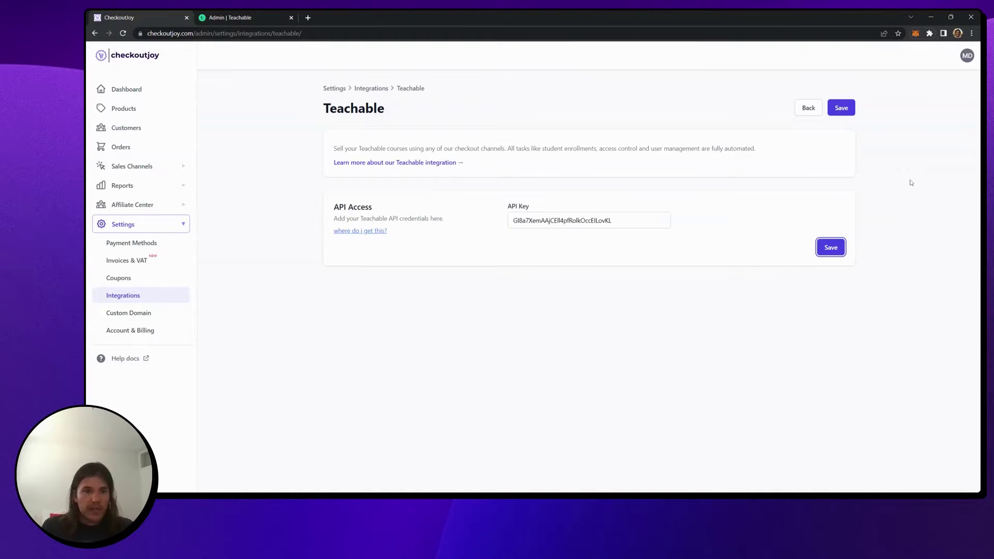
Step: Start a new product of type Teachable from the Products list
click(134, 110)
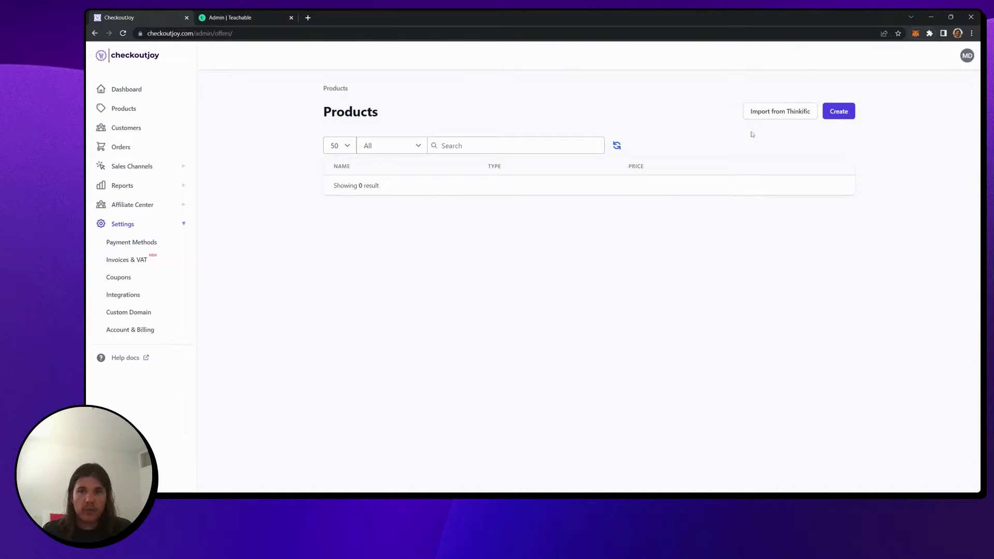
click(845, 111)
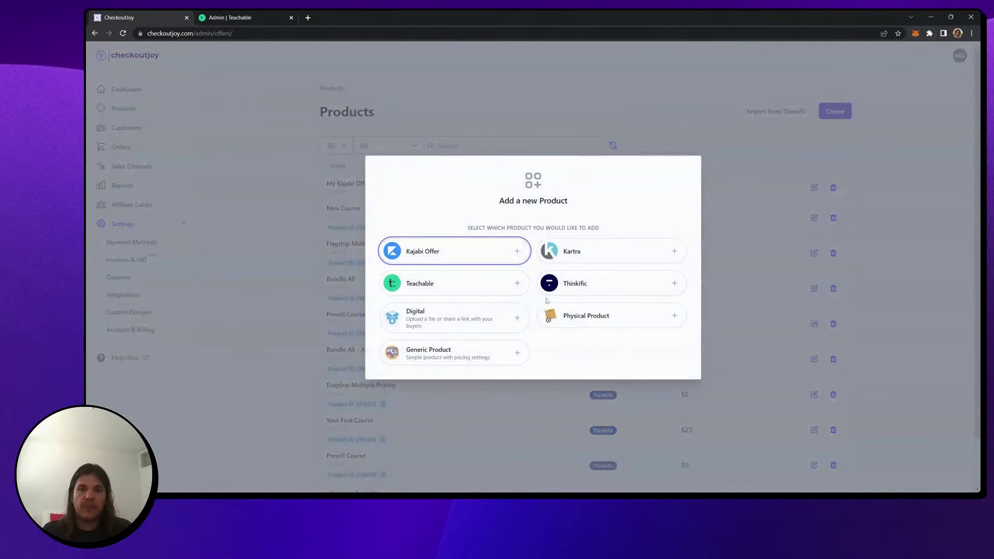
click(464, 286)
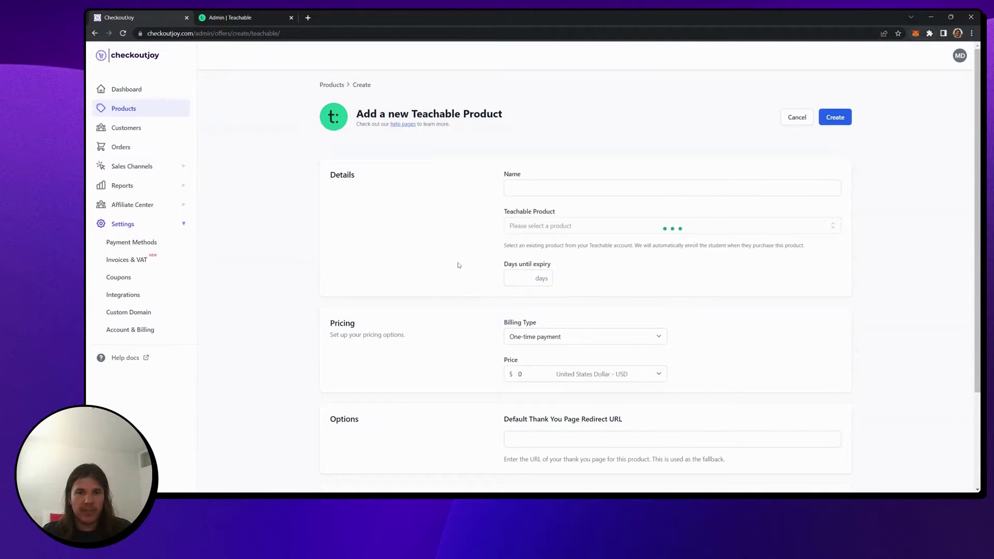
Step: Link the new product to the Teachable product Payments for Dummies and name it "Payments for dummies (course)"
click(528, 227)
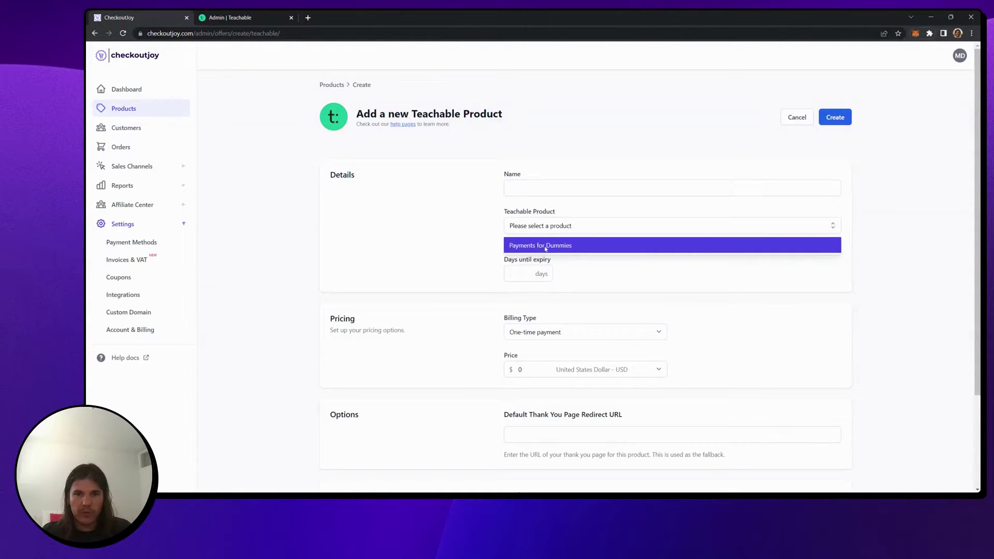
click(544, 247)
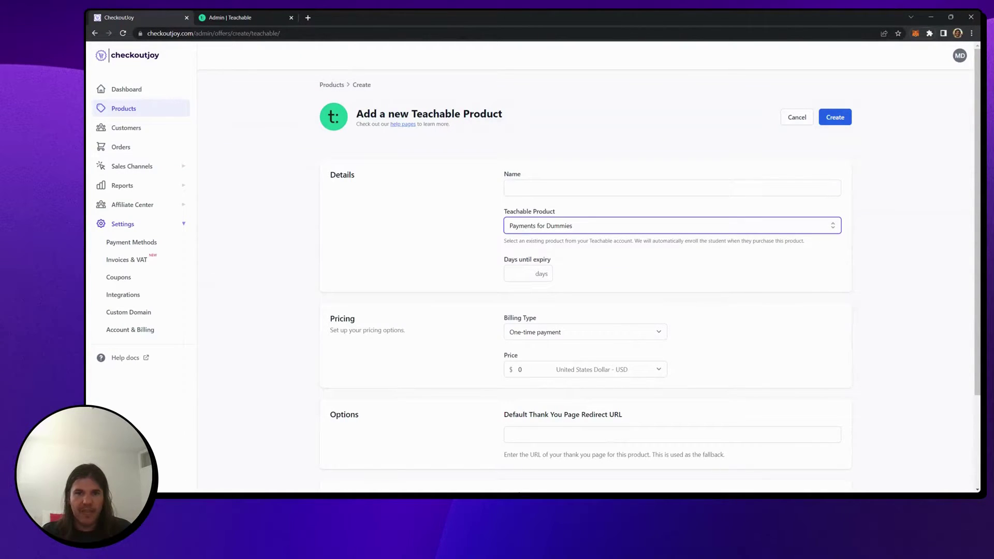
click(510, 188)
text(Paym)
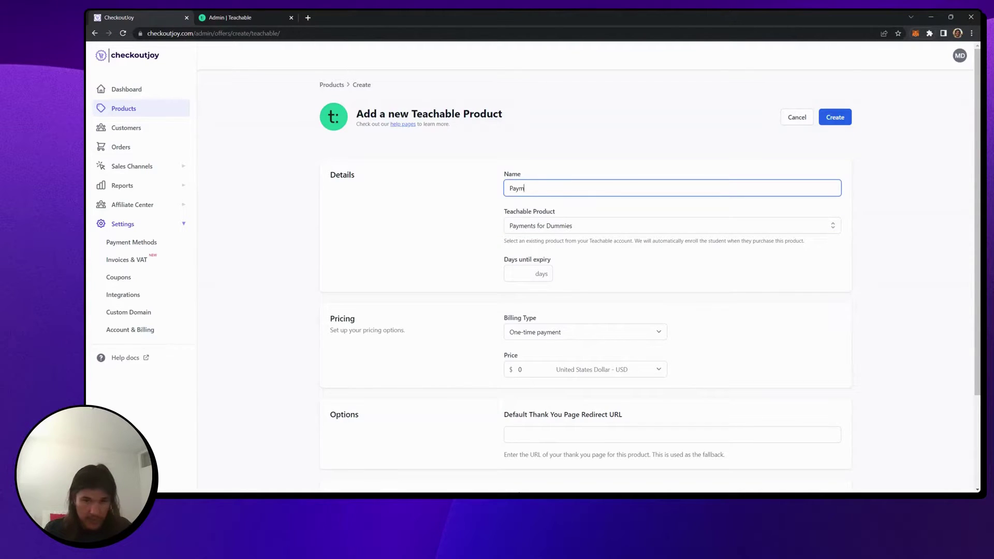
text(ents for d)
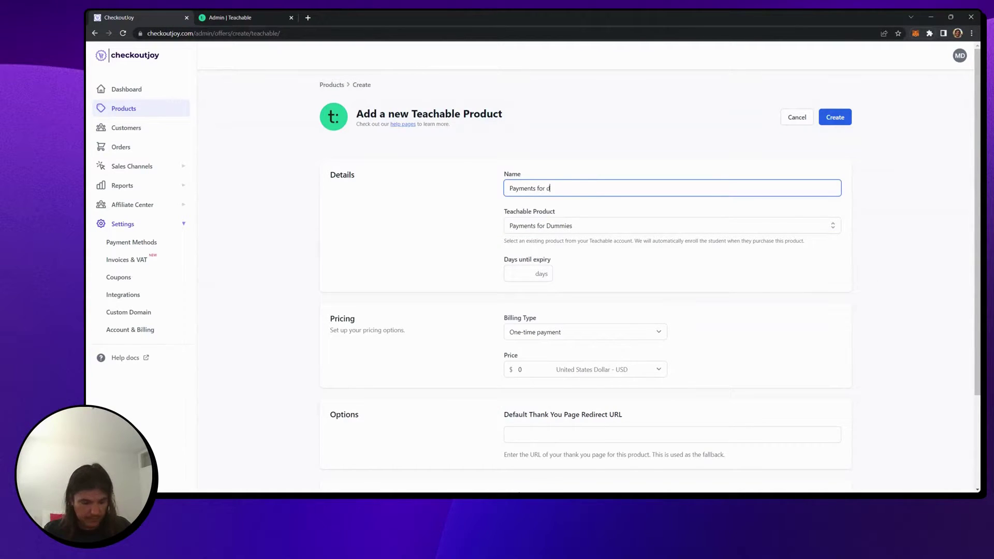
text(ummies (course))
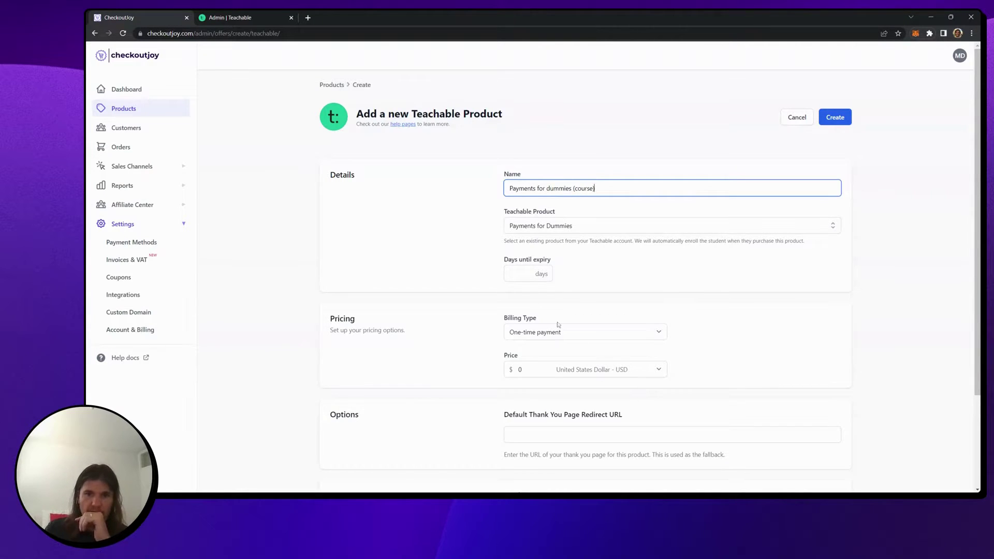
Step: Set the product's one-time payment price to 100 USD
scroll(558, 325, down, 2)
click(519, 282)
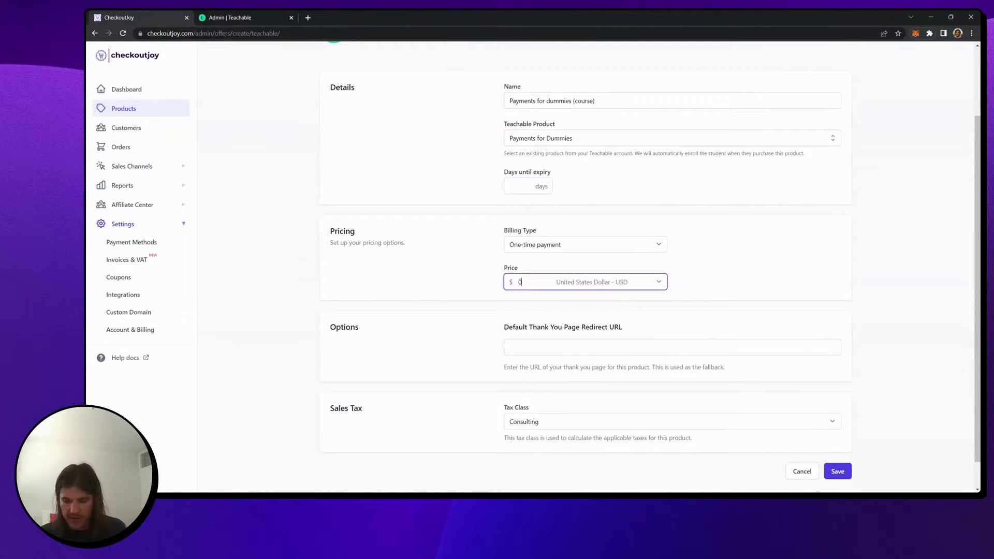
key(BackSpace)
text(100)
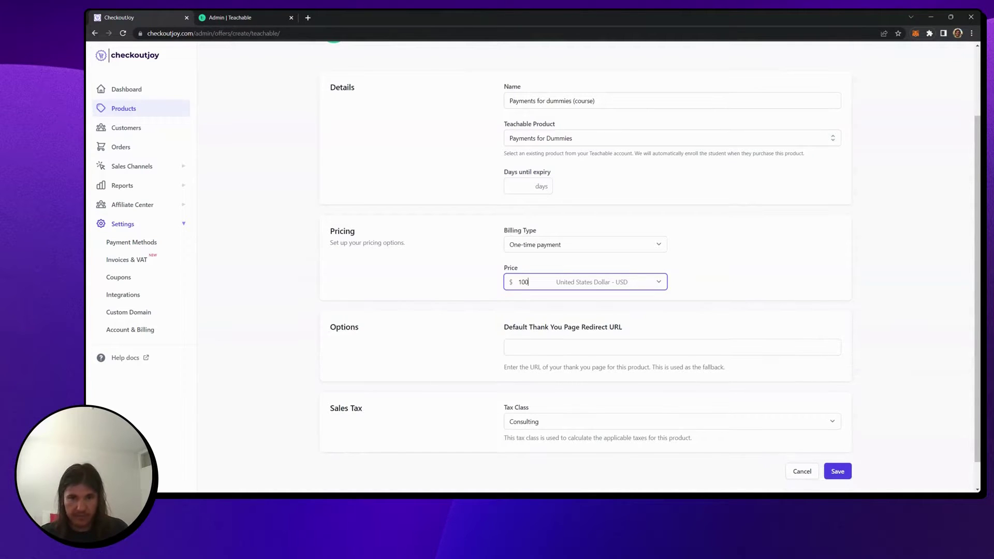
click(775, 251)
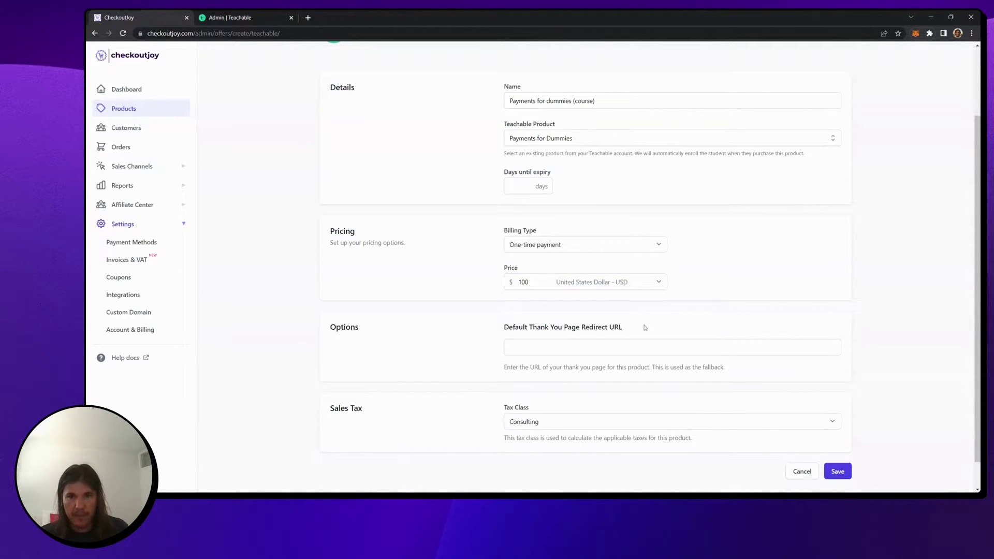
scroll(644, 327, down, 1)
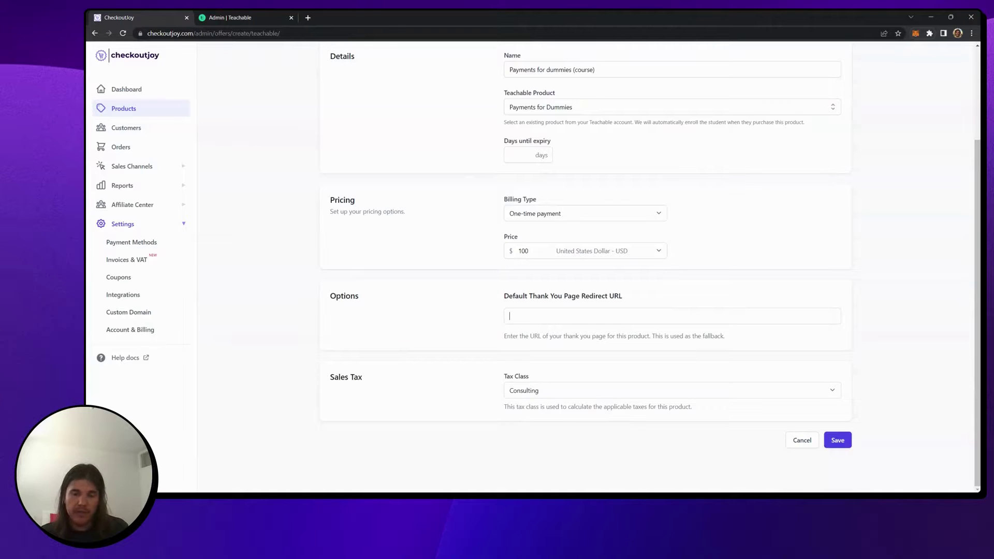
click(509, 316)
key(Down)
key(Down)
key(Return)
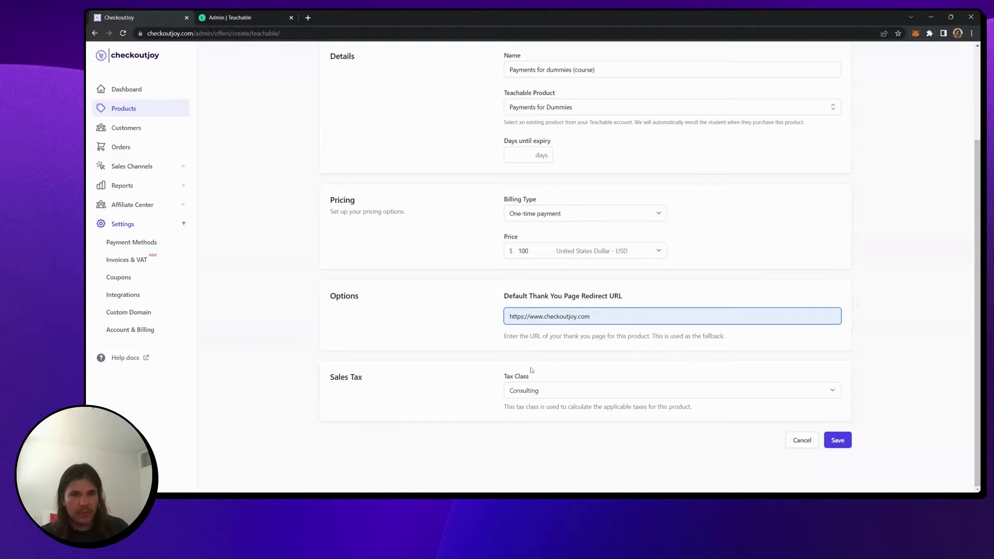
Step: Set the product's tax class to Electronically supplied services and save the product
click(572, 391)
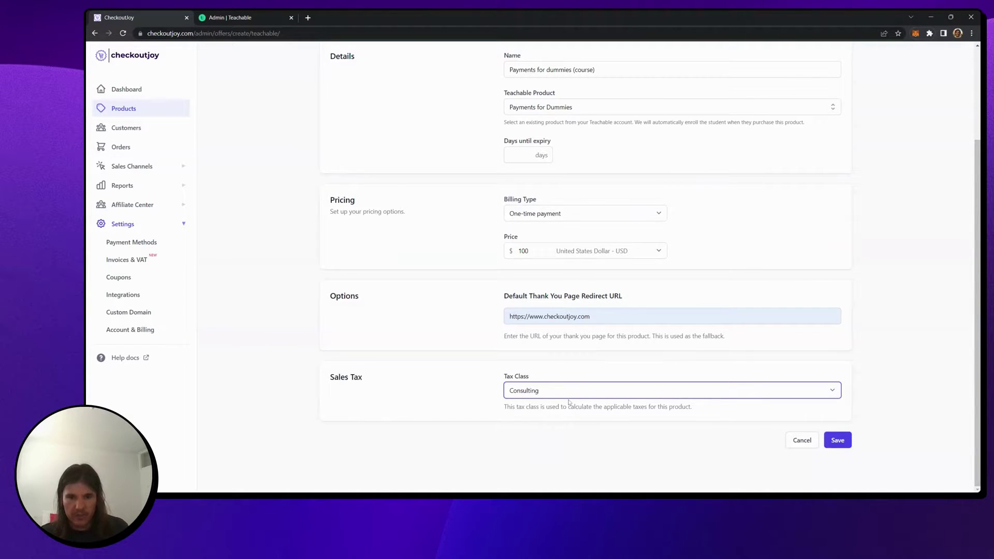
key(Down)
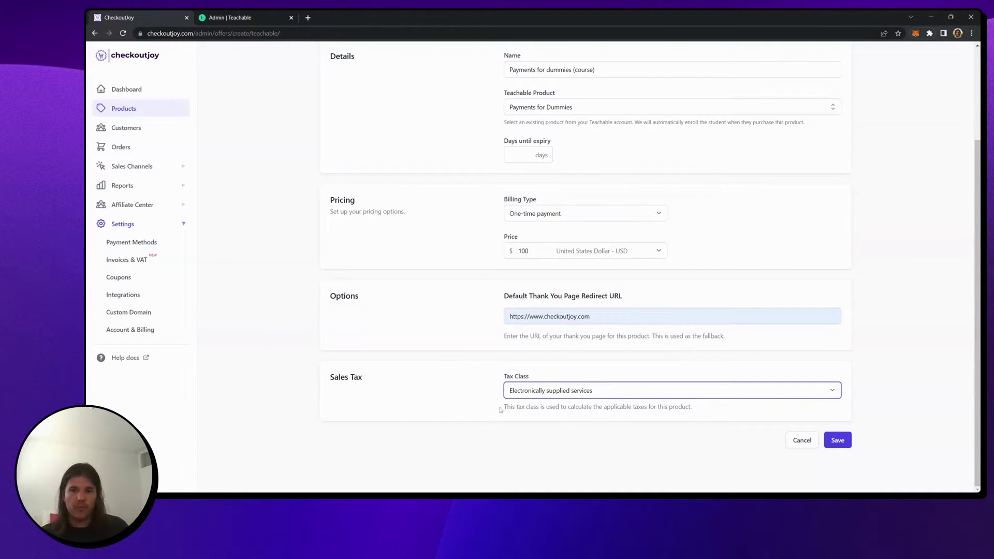
click(846, 446)
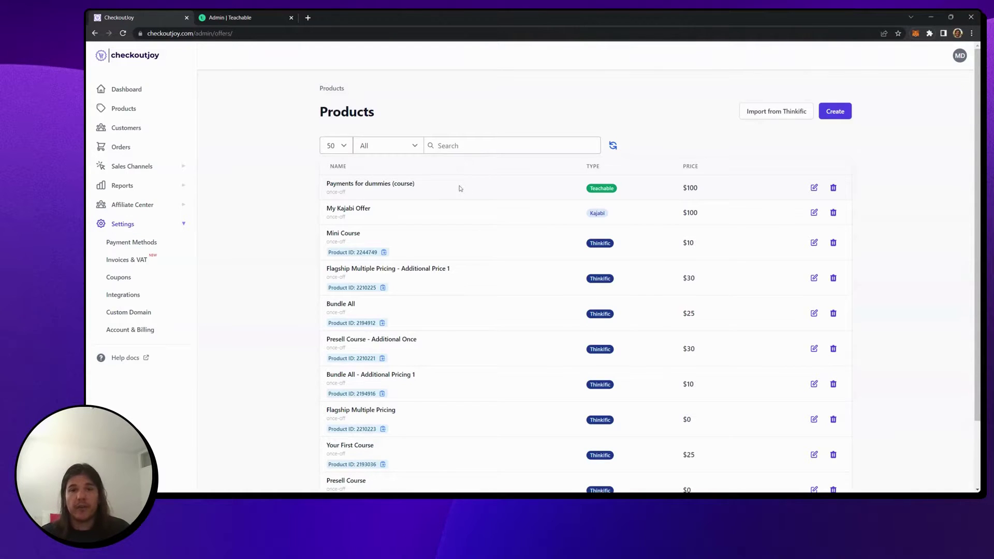
Step: Create a new sales channel page from the checkout page template with banner and form
click(131, 166)
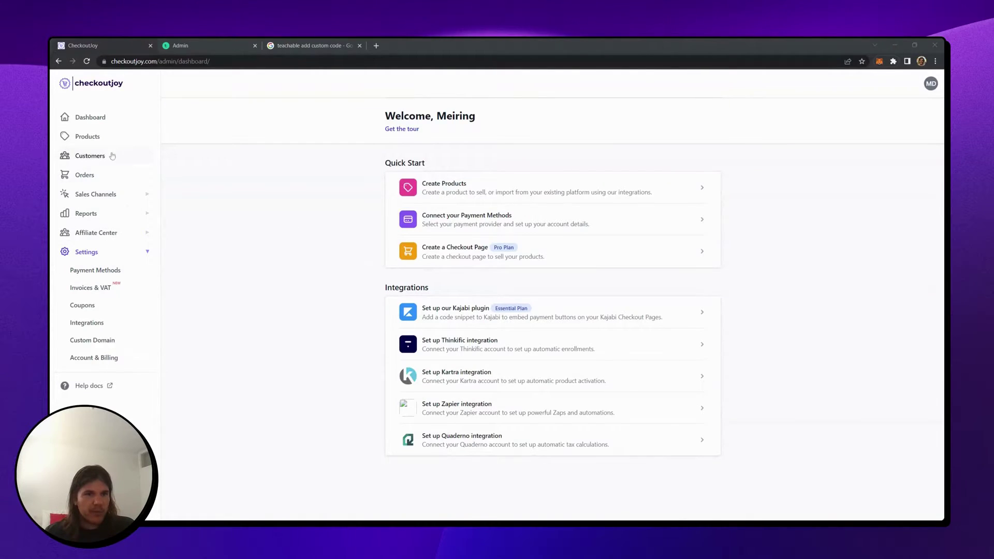
click(108, 197)
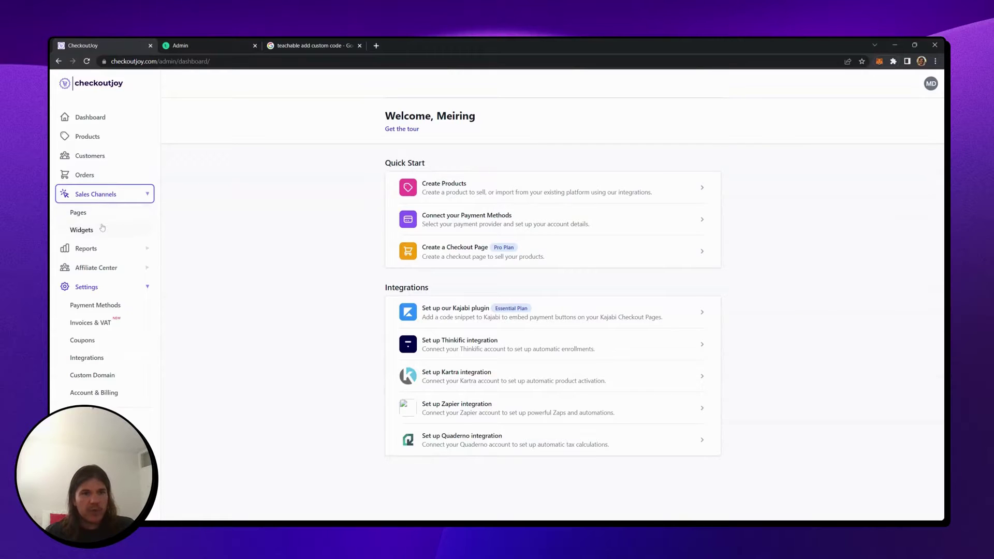
click(105, 216)
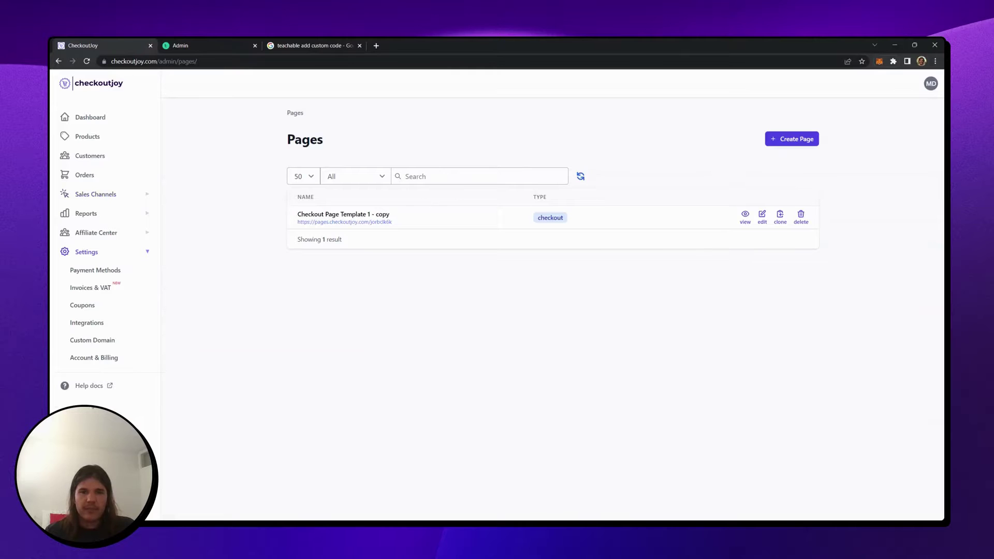
click(804, 142)
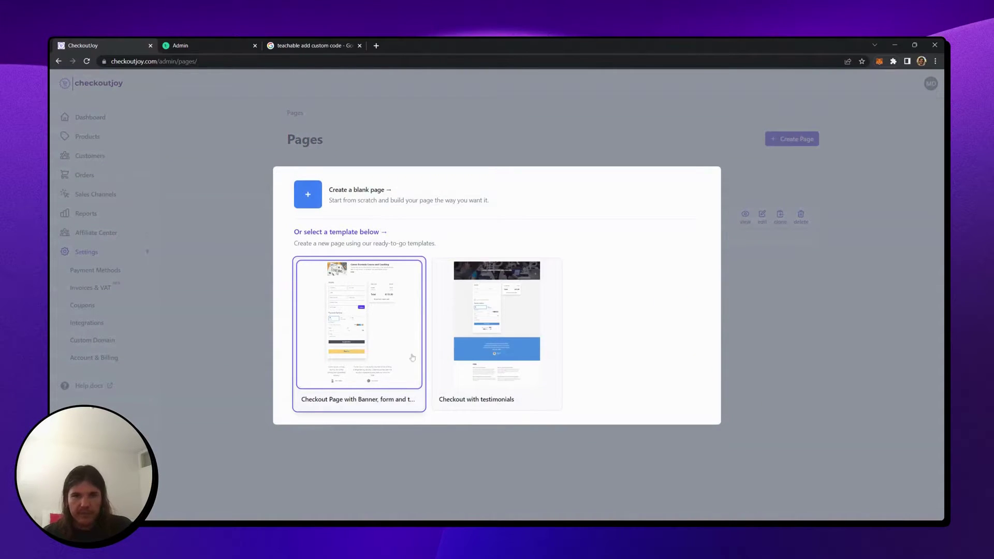
click(375, 294)
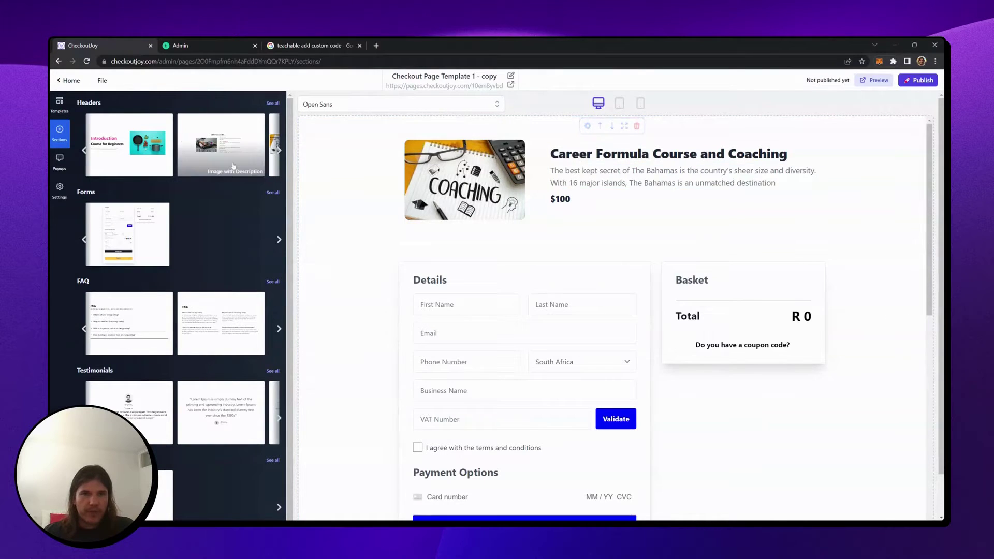
Step: Replace the banner heading on the checkout page with "Payments for Dummies"
click(724, 154)
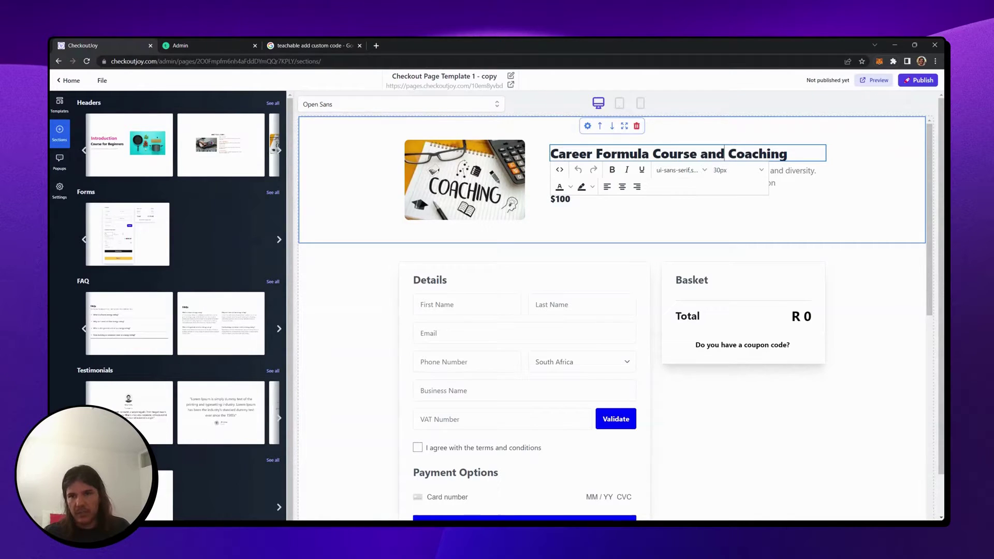
key(ctrl+a)
text(Pay)
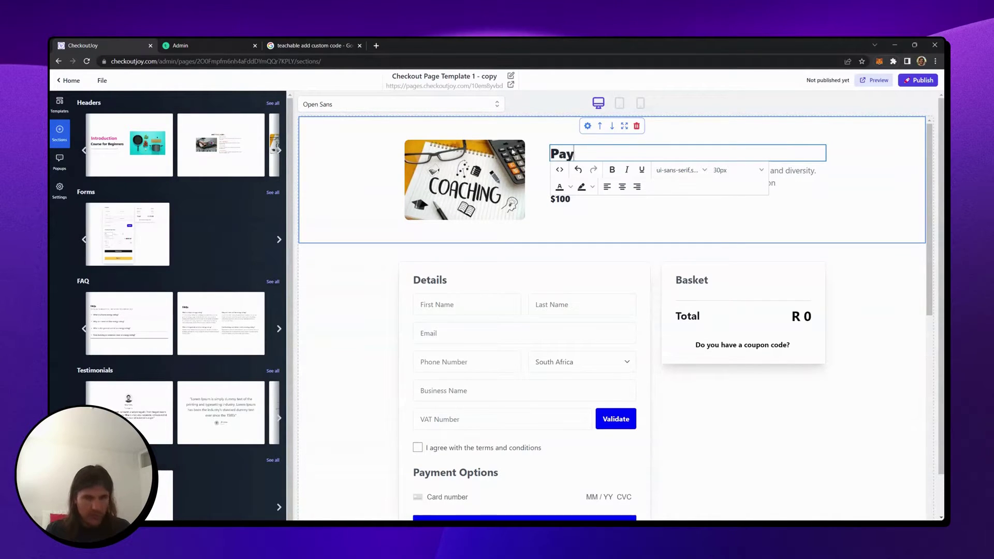
text(ments for Dum)
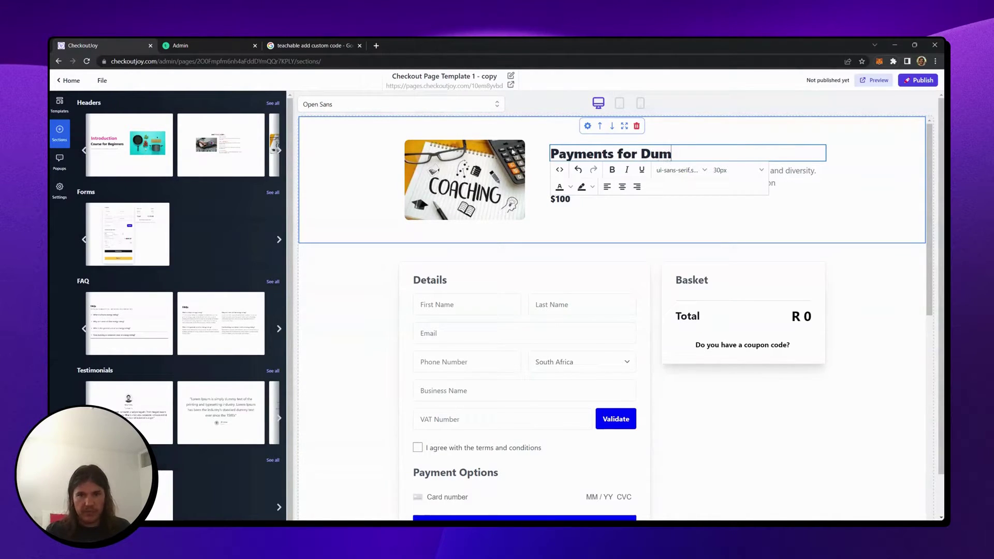
text(mies)
click(785, 216)
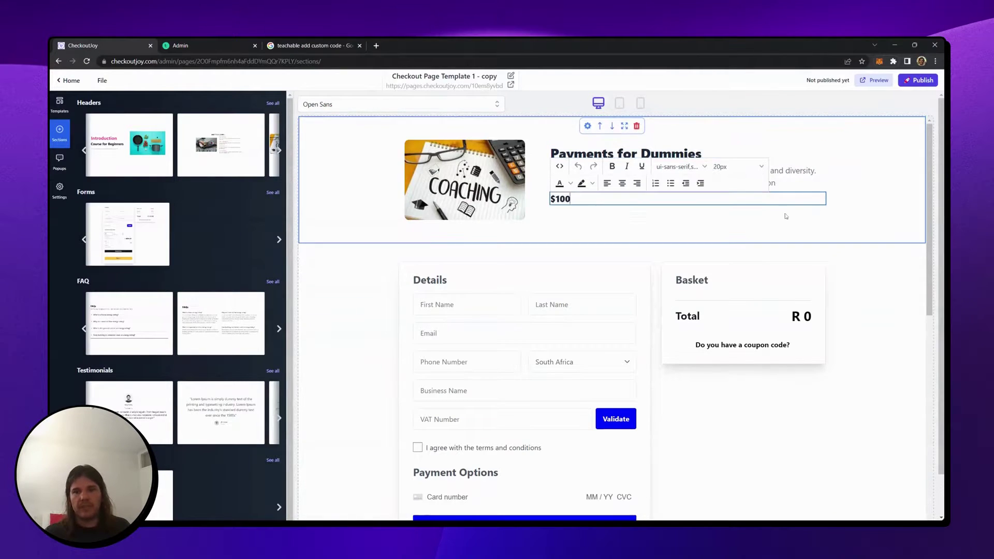
Step: Review the checkout page's banner description, order form, testimonial quotes and FAQs section
click(828, 170)
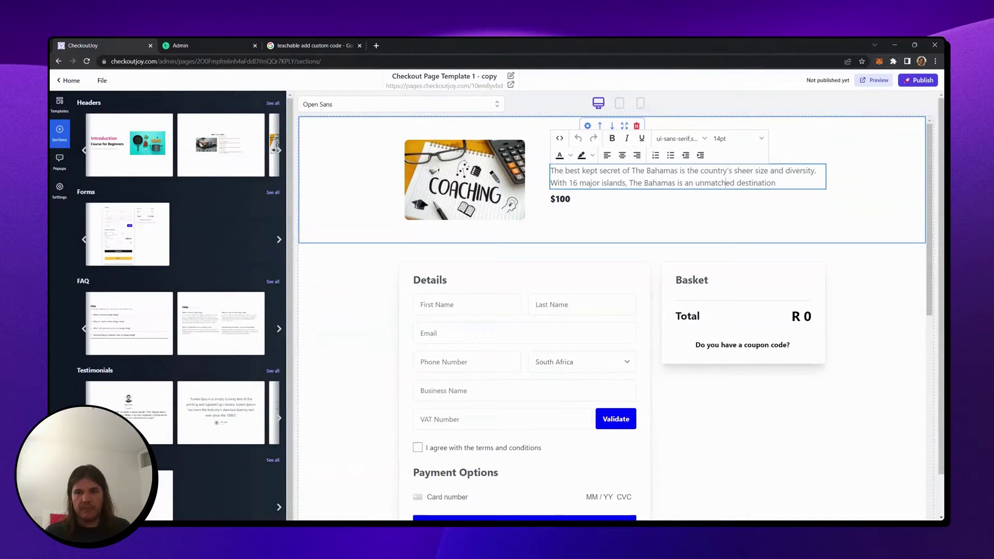
triple_click(595, 170)
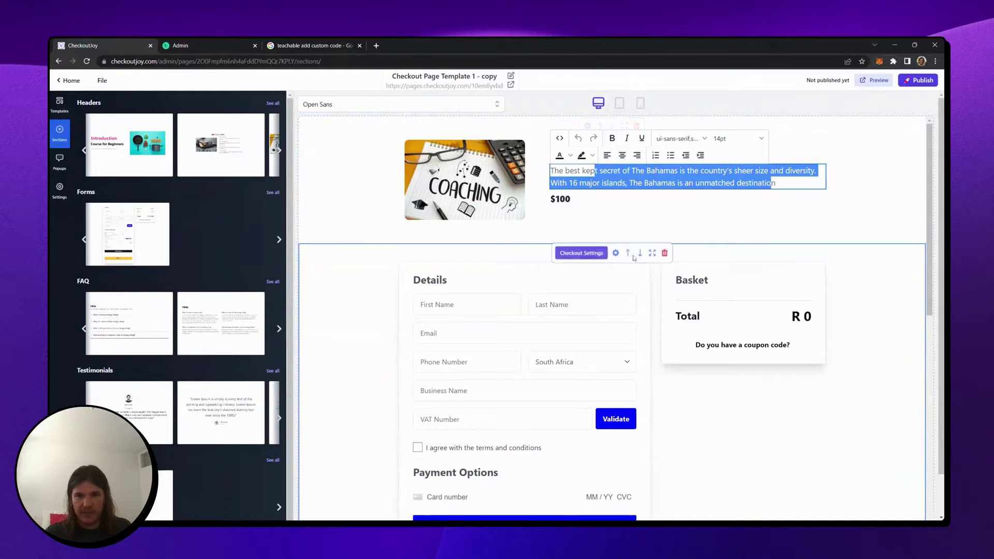
scroll(572, 248, down, 5)
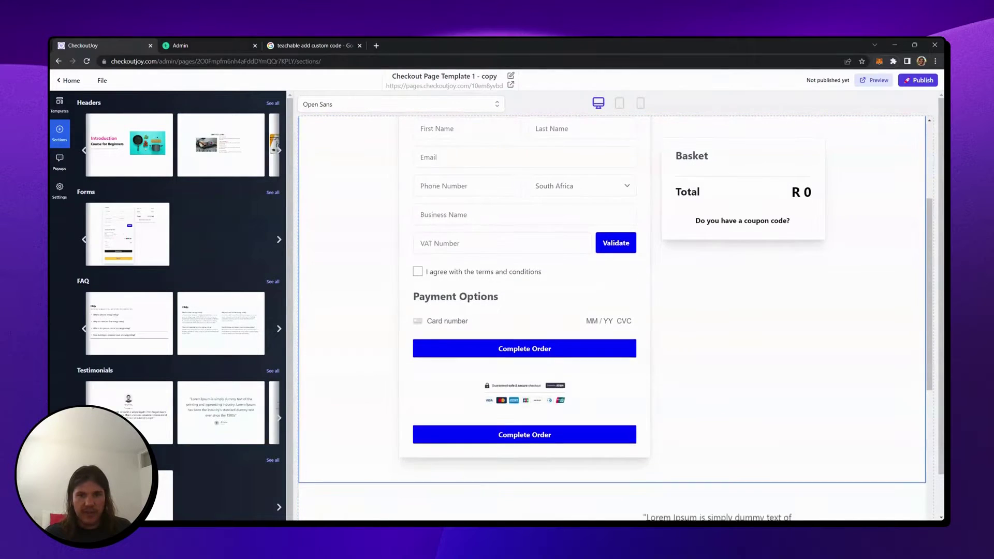
scroll(572, 249, down, 8)
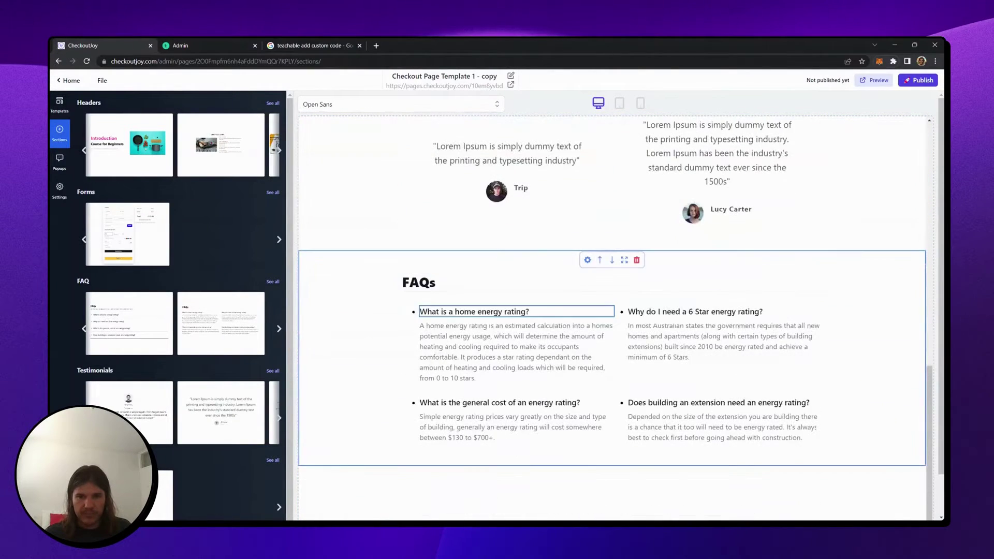
scroll(616, 318, up, 4)
scroll(616, 318, down, 3)
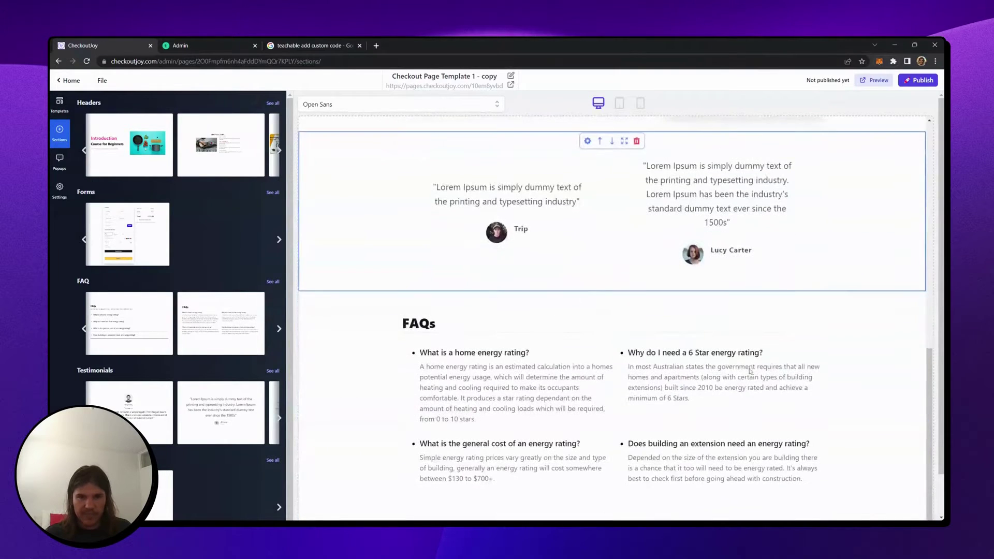
scroll(616, 319, up, 4)
click(516, 318)
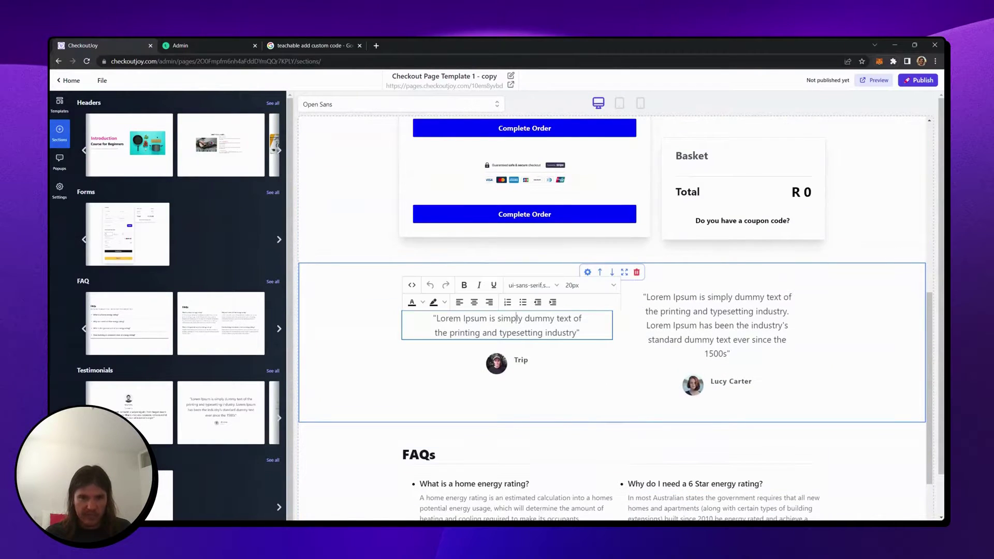
drag(580, 333, 372, 321)
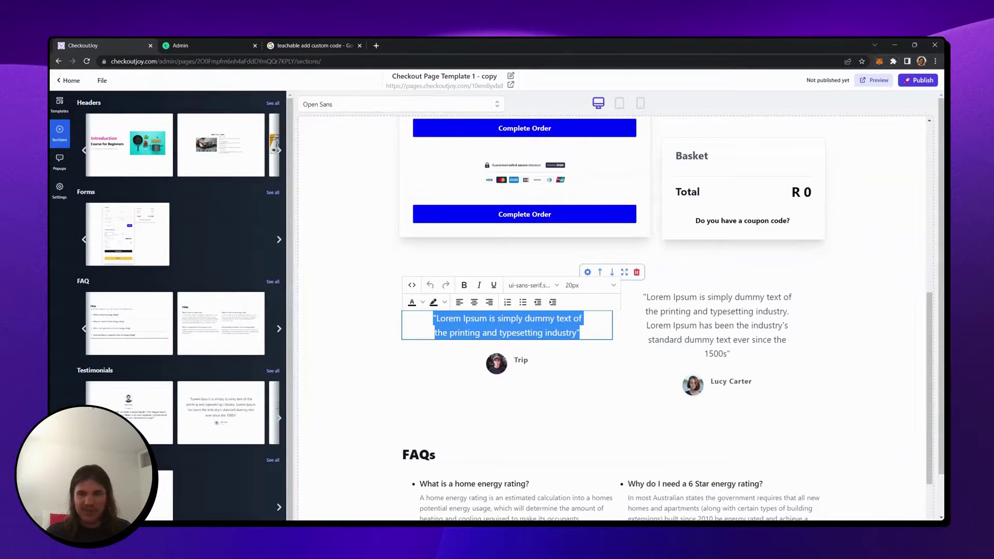
click(717, 352)
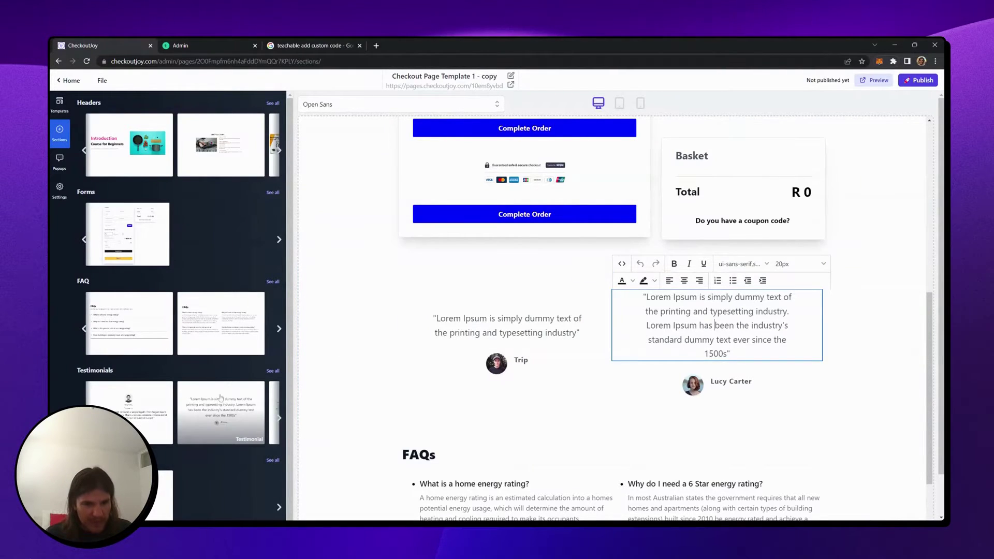
Step: Browse the available testimonial section designs and look over the page's FAQs again
click(279, 418)
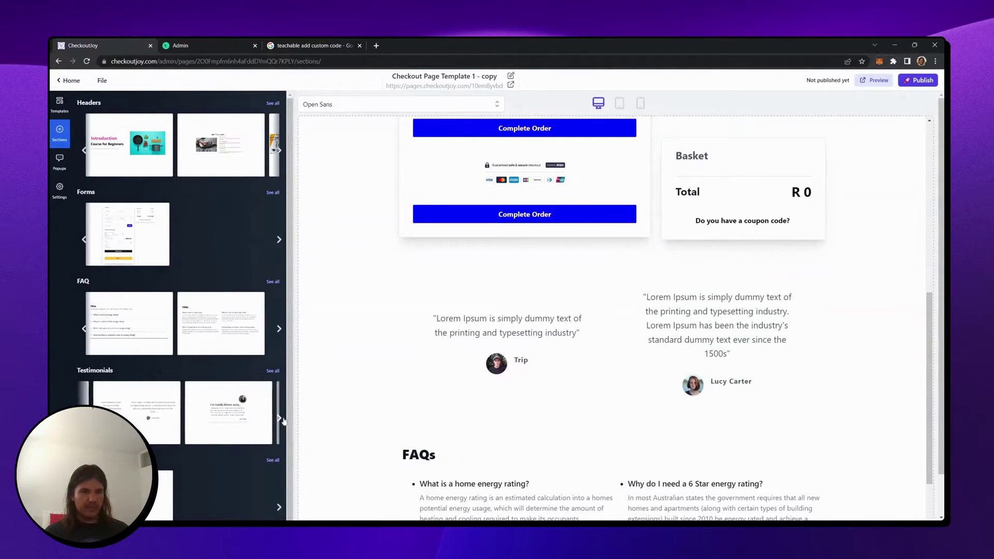
click(280, 418)
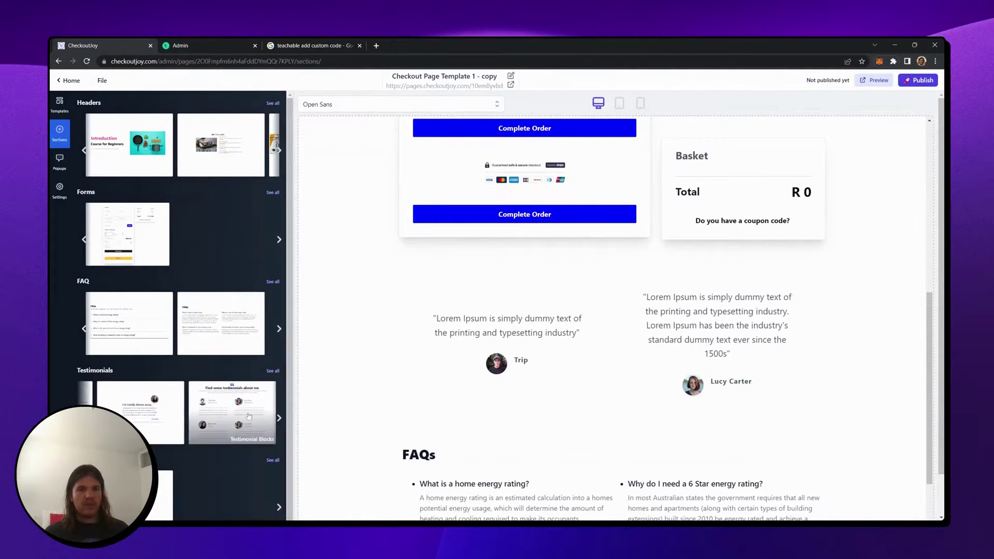
click(280, 418)
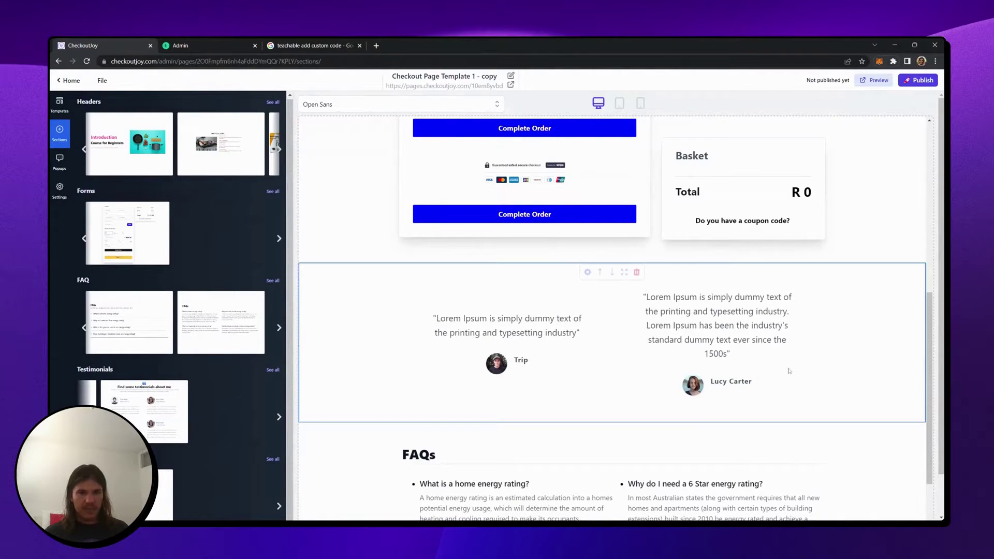
scroll(394, 414, down, 3)
scroll(358, 420, down, 1)
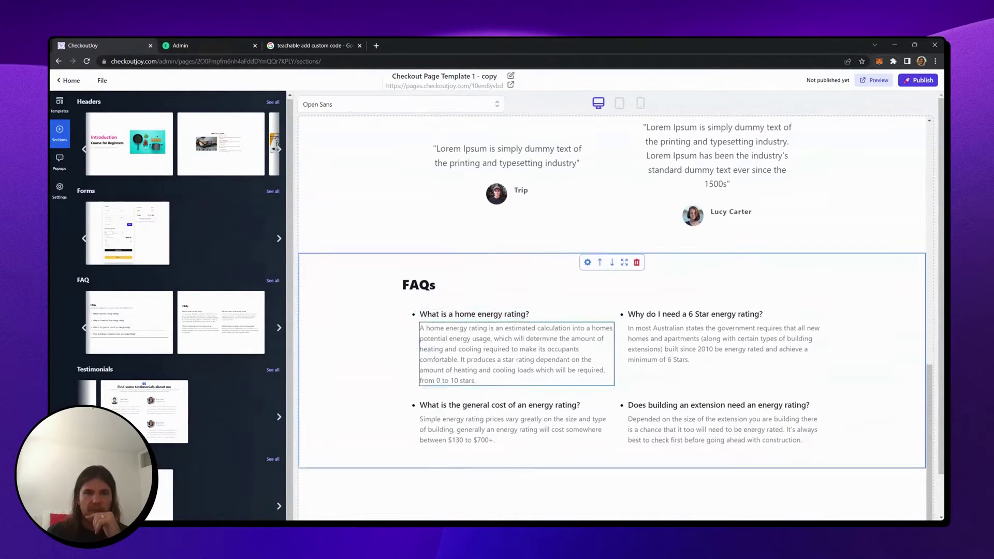
scroll(634, 214, up, 10)
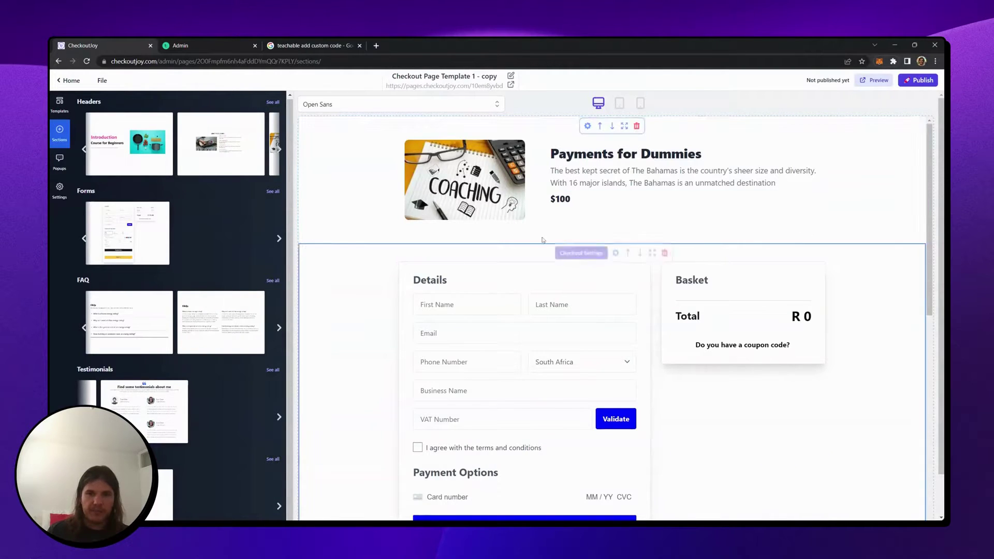
Step: Rename the page as "Checkout - Payments for Dummies" in its page settings and save
click(63, 196)
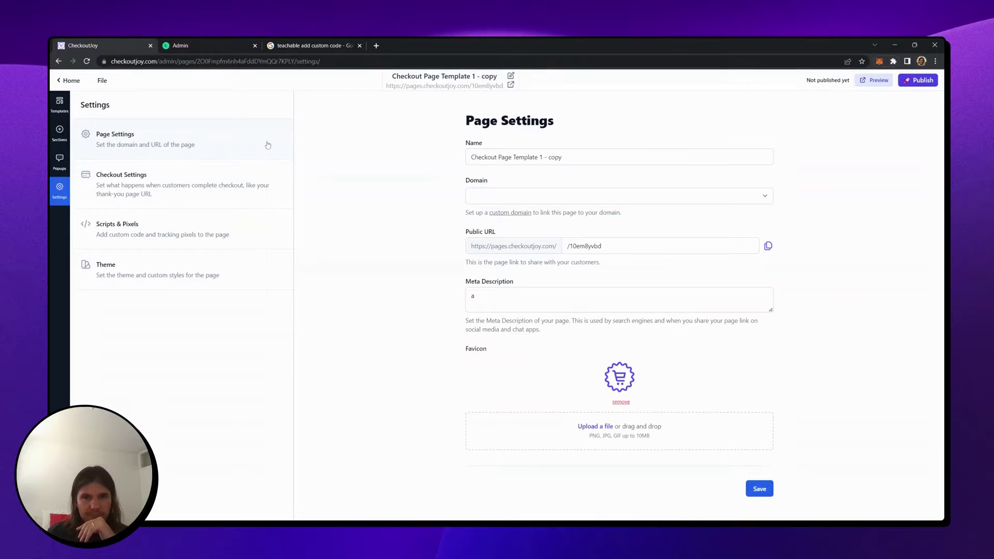
drag(562, 157, 290, 152)
text(Checkout)
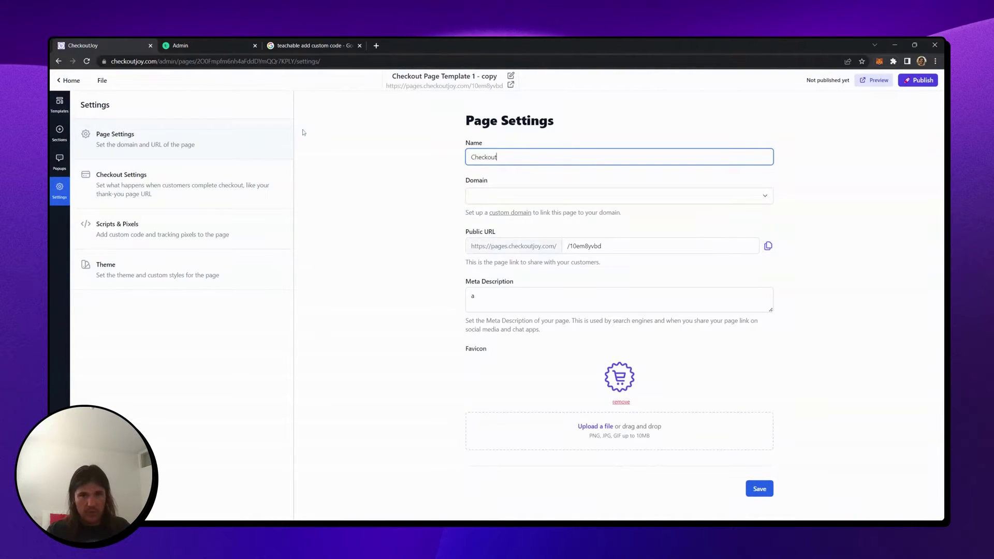
text( -)
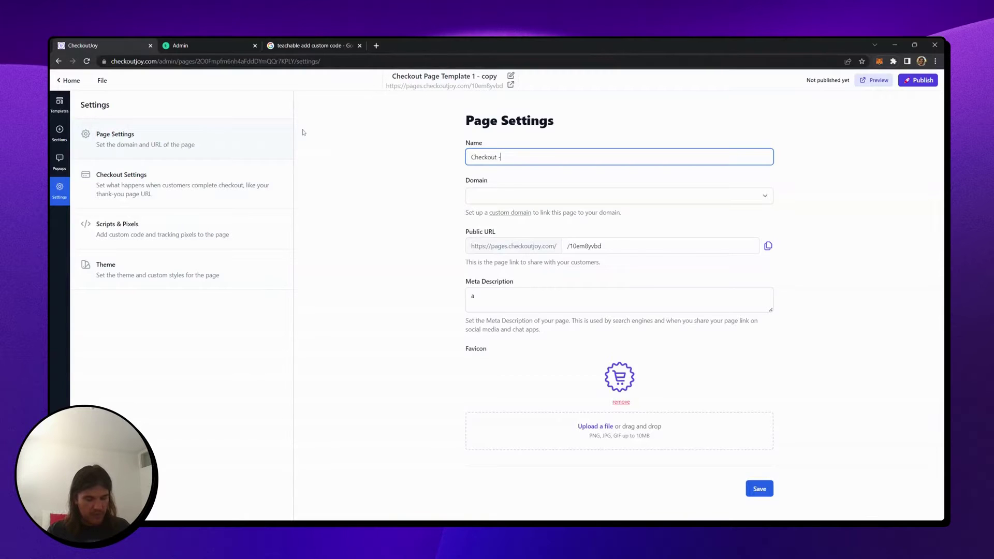
text( Payments )
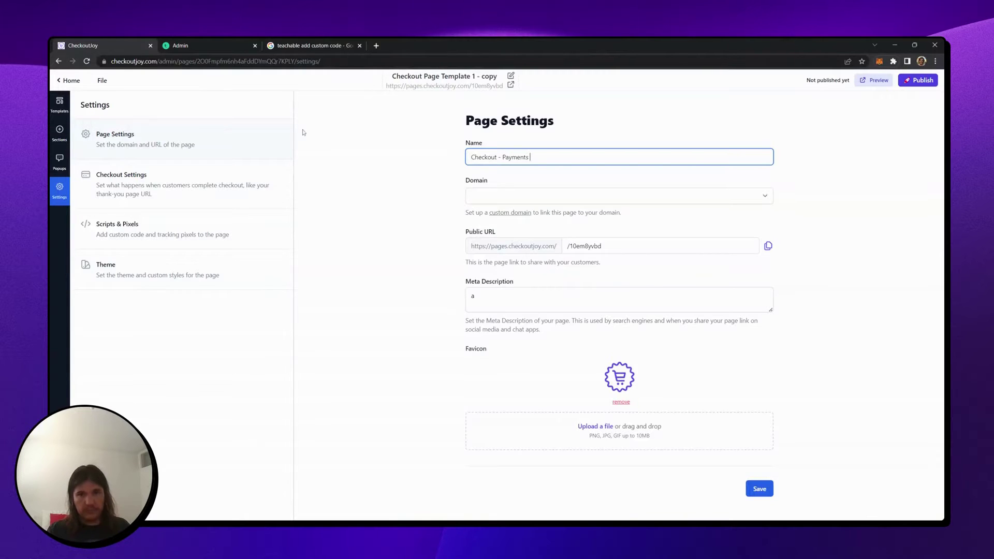
text(for Dummies)
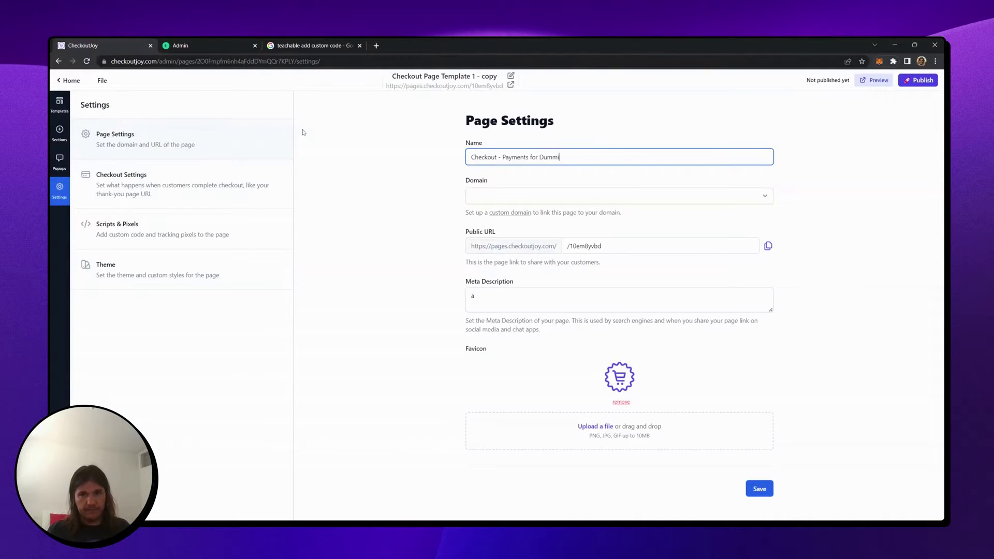
click(527, 202)
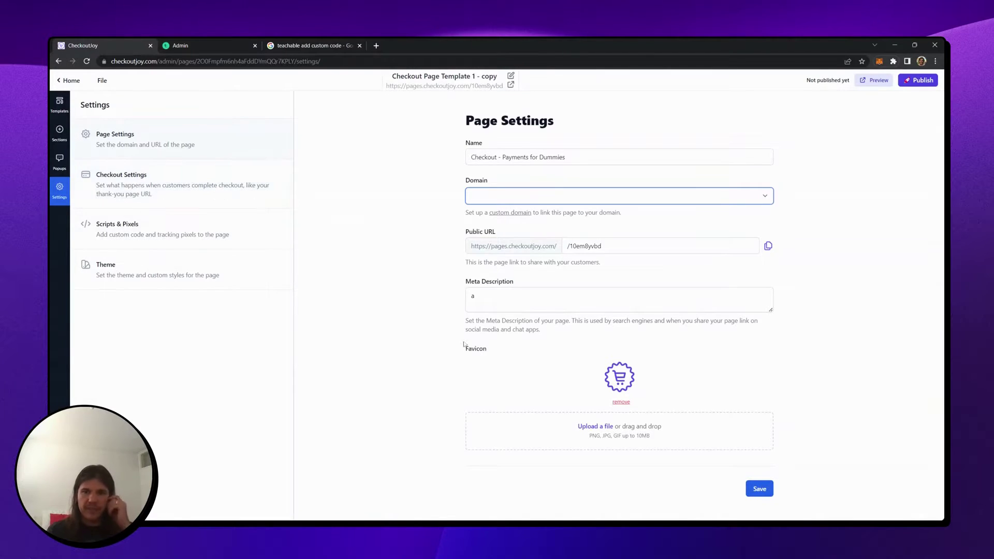
click(760, 489)
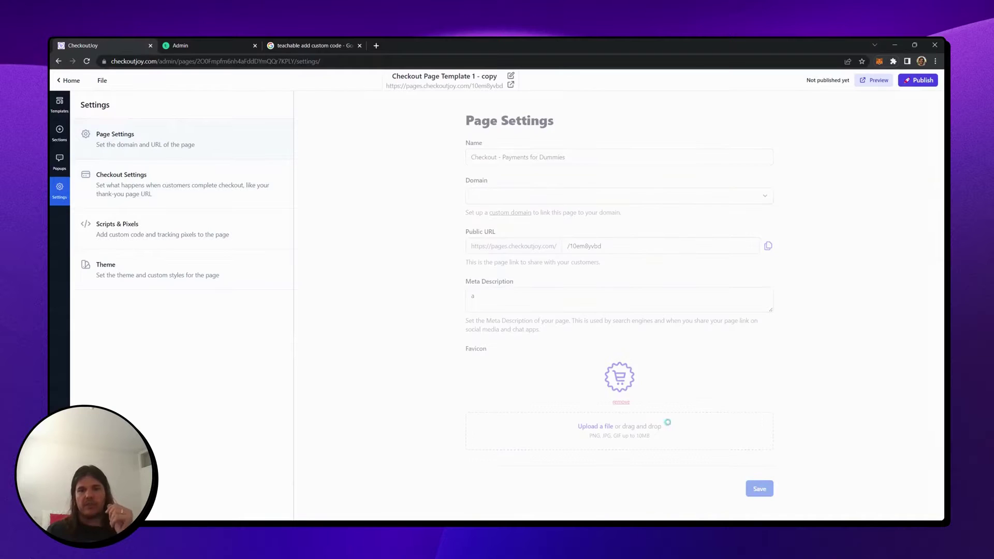
Step: Set the checkout's main product to Payments for dummies (course) in the page's checkout settings
click(145, 178)
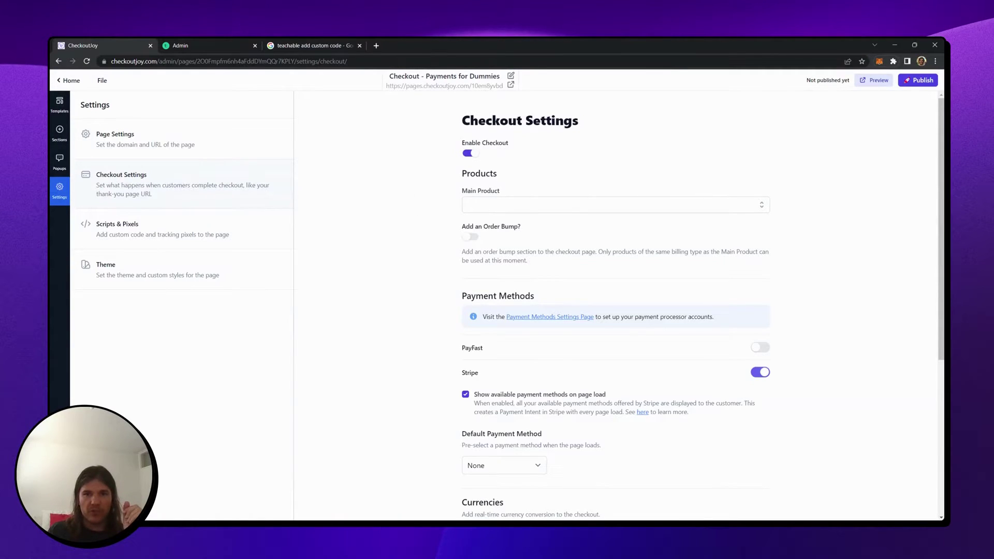
click(473, 208)
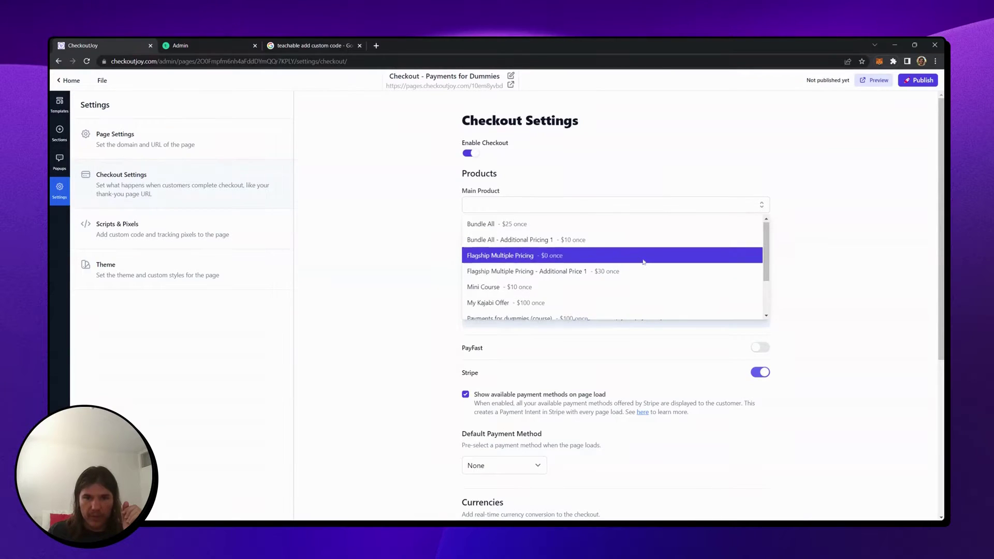
scroll(644, 262, down, 2)
click(585, 265)
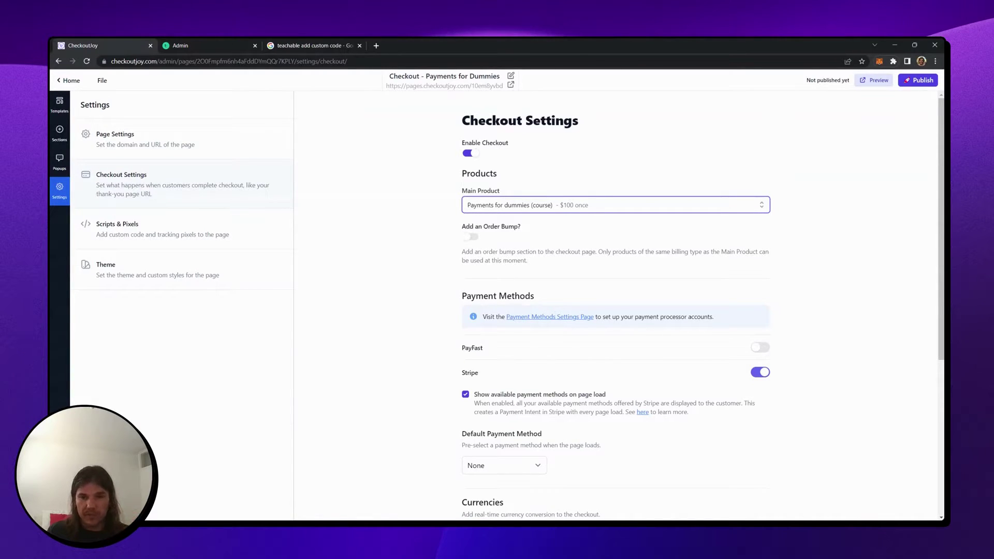
Step: Enable multiple currencies for the checkout and add EUR, CAD and AUD to the available currencies
scroll(608, 322, down, 1)
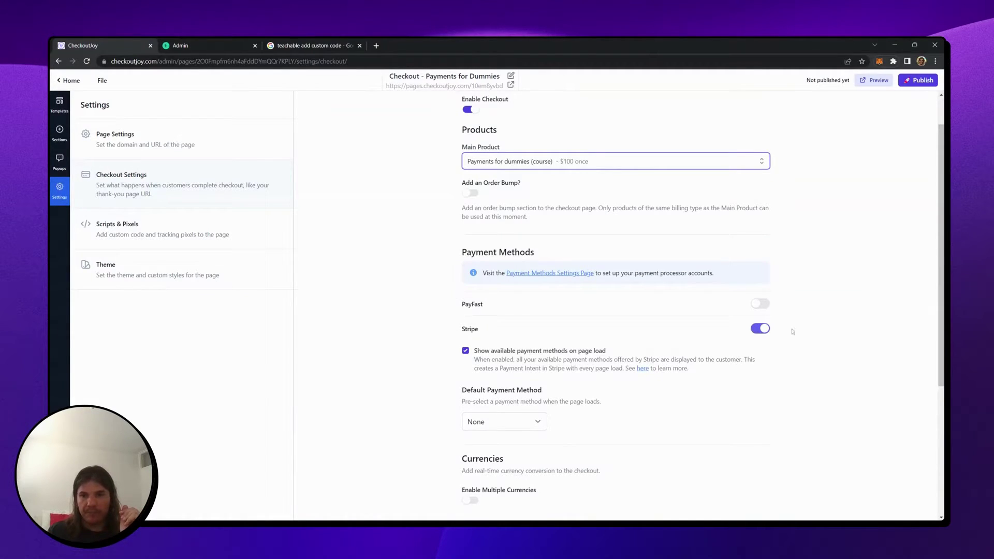
scroll(776, 325, down, 1)
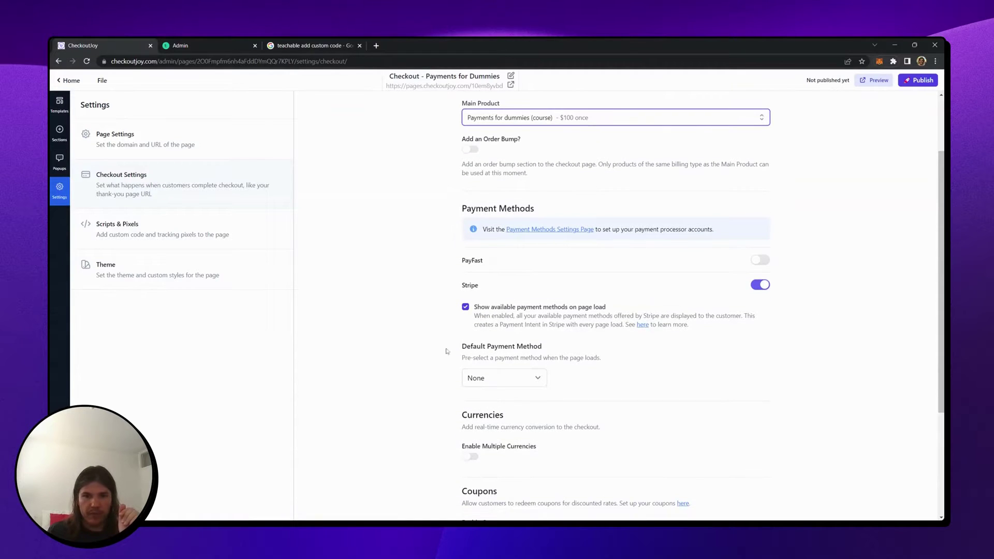
scroll(448, 351, down, 3)
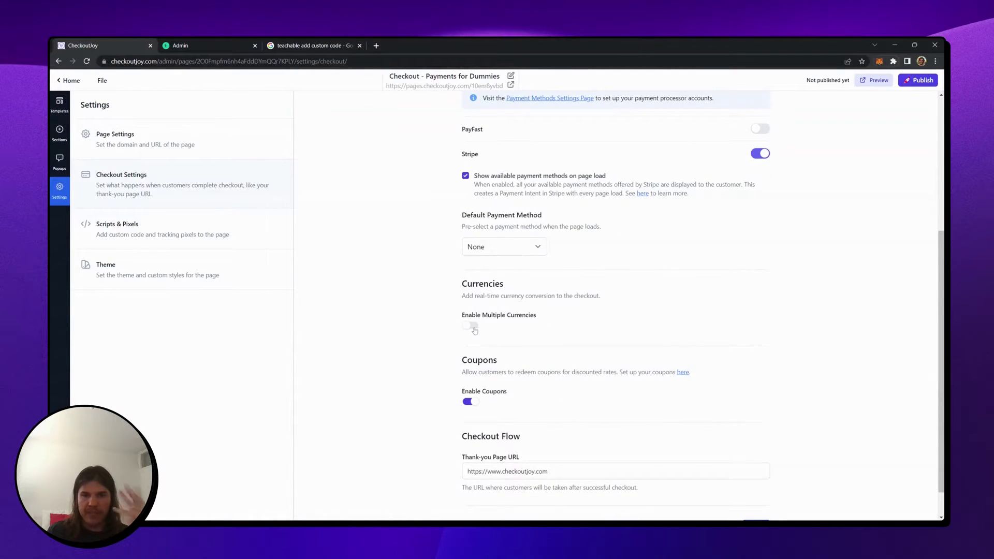
click(471, 326)
click(514, 357)
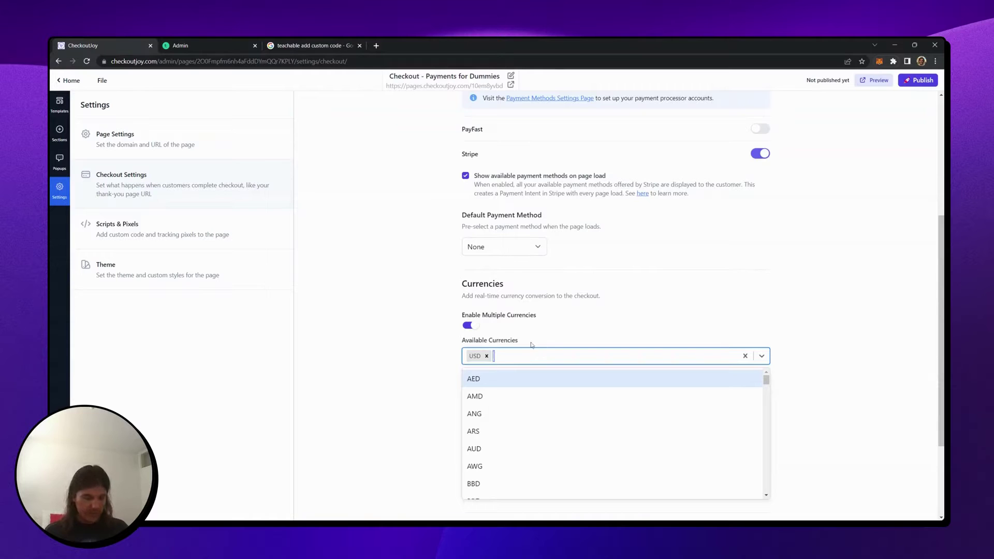
text(EUR)
key(Return)
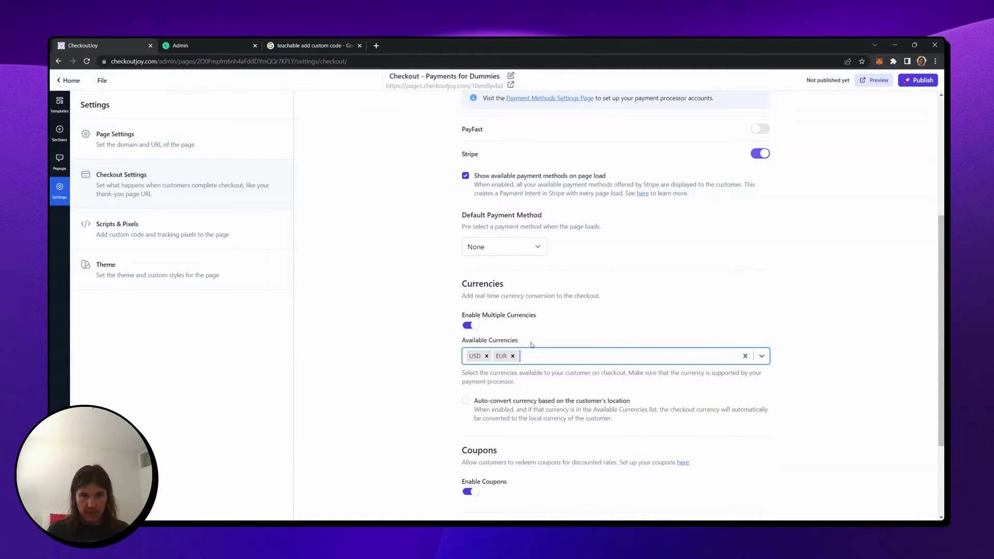
text(CAD)
key(Return)
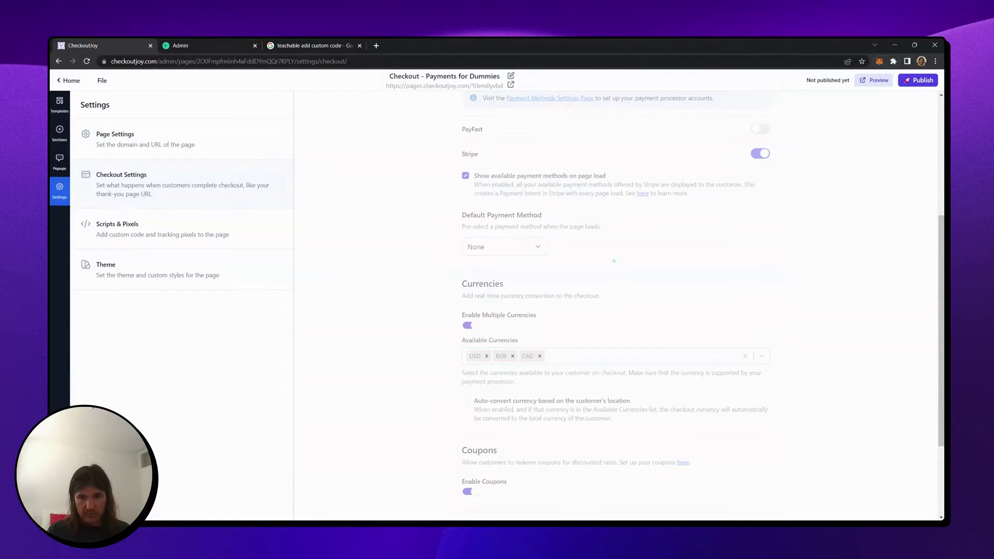
scroll(588, 344, down, 1)
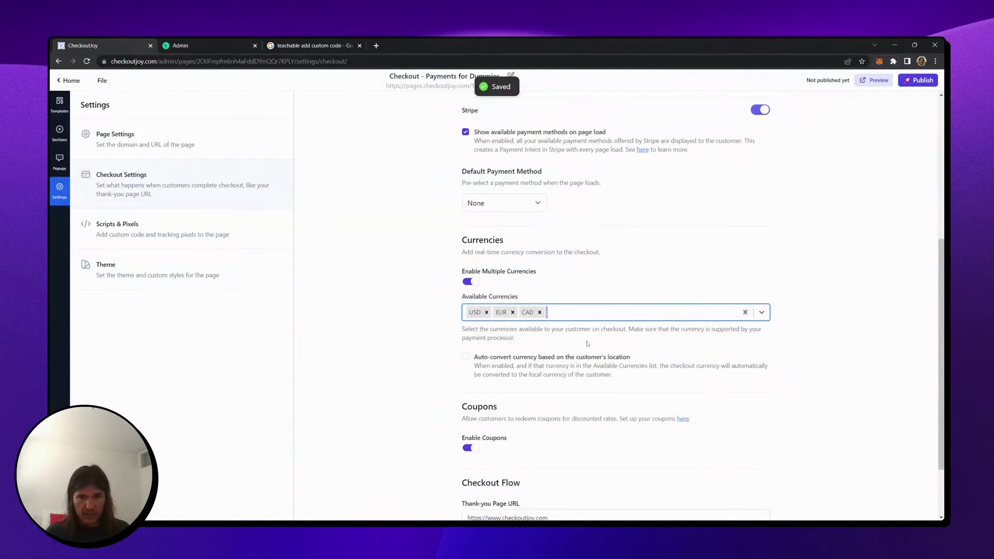
text(AU)
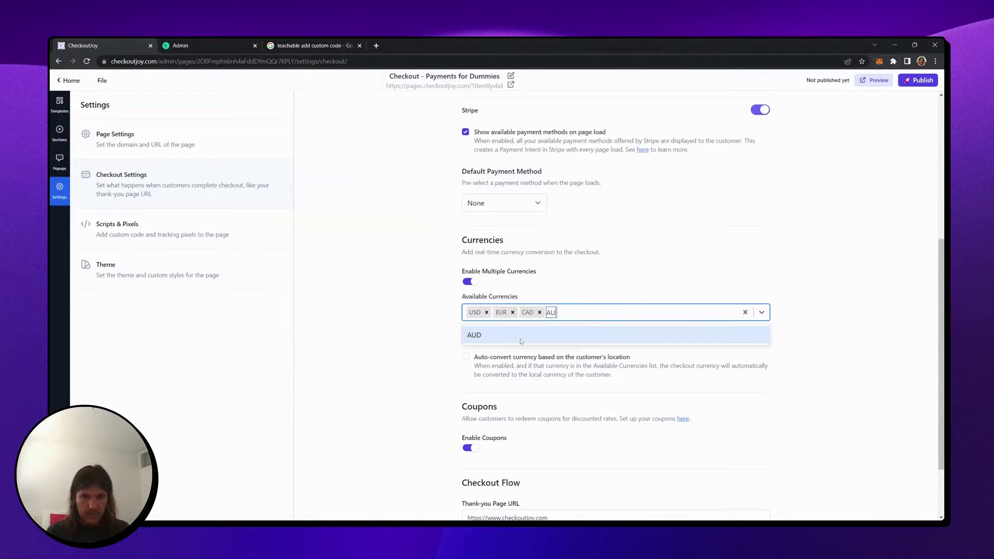
click(519, 340)
Step: Turn on automatic currency conversion based on the customer's location
click(466, 357)
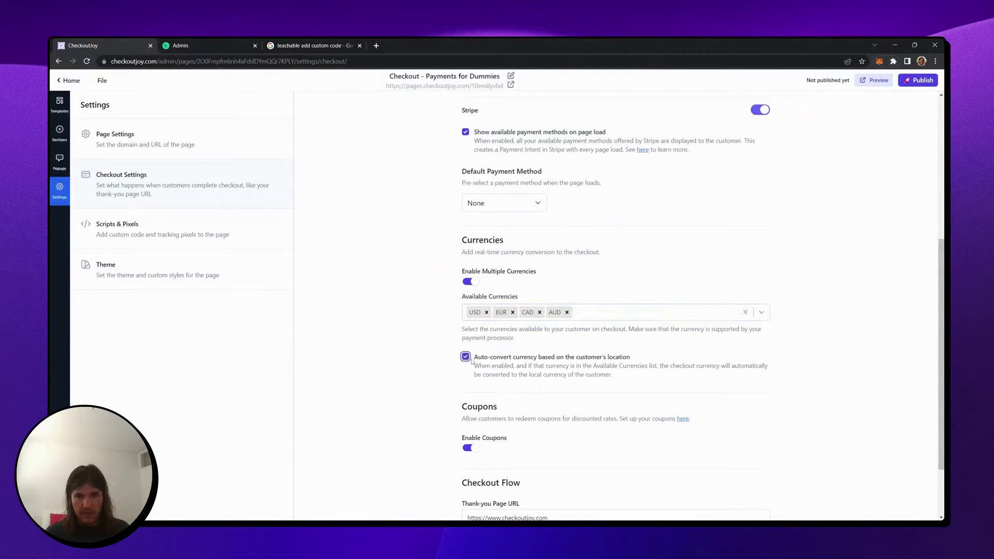
drag(475, 360, 632, 358)
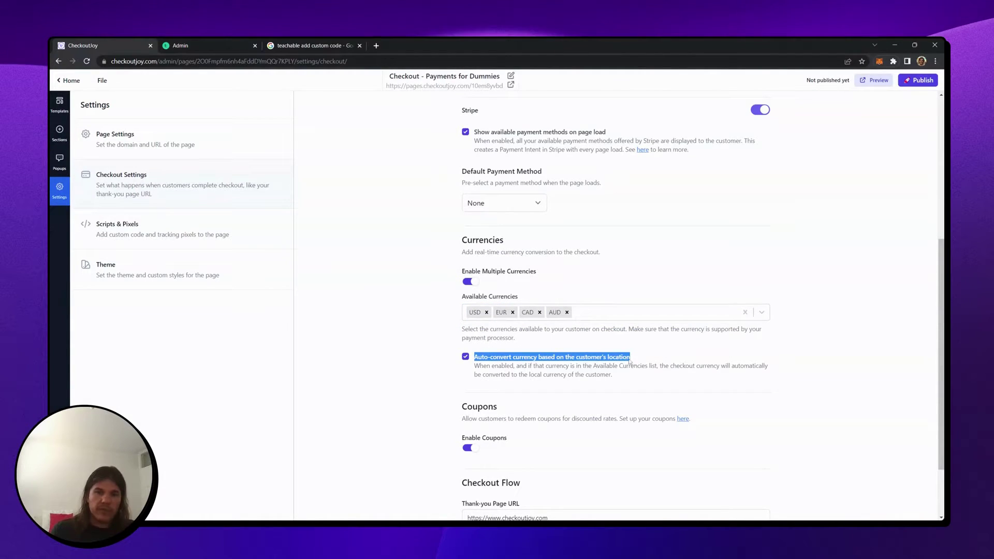
click(676, 273)
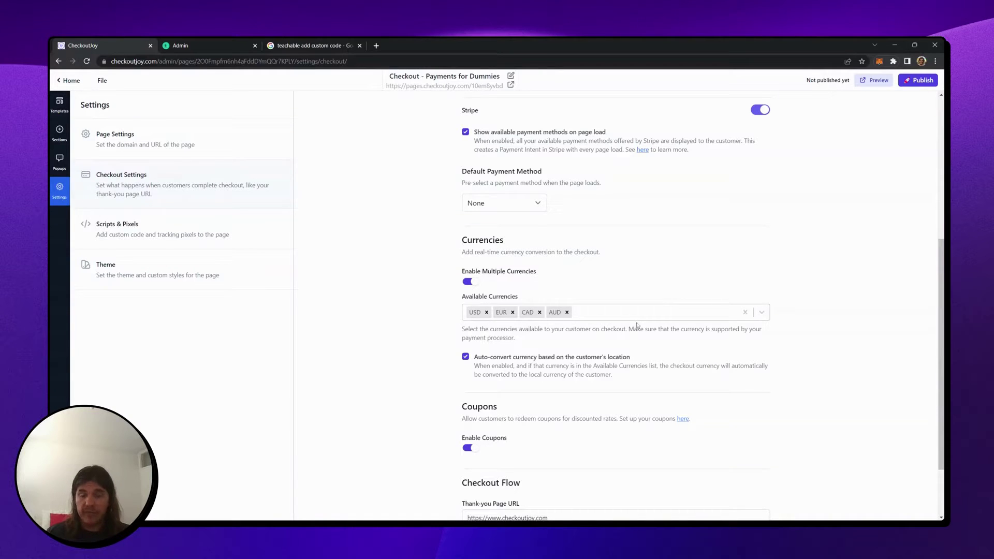
scroll(854, 317, down, 1)
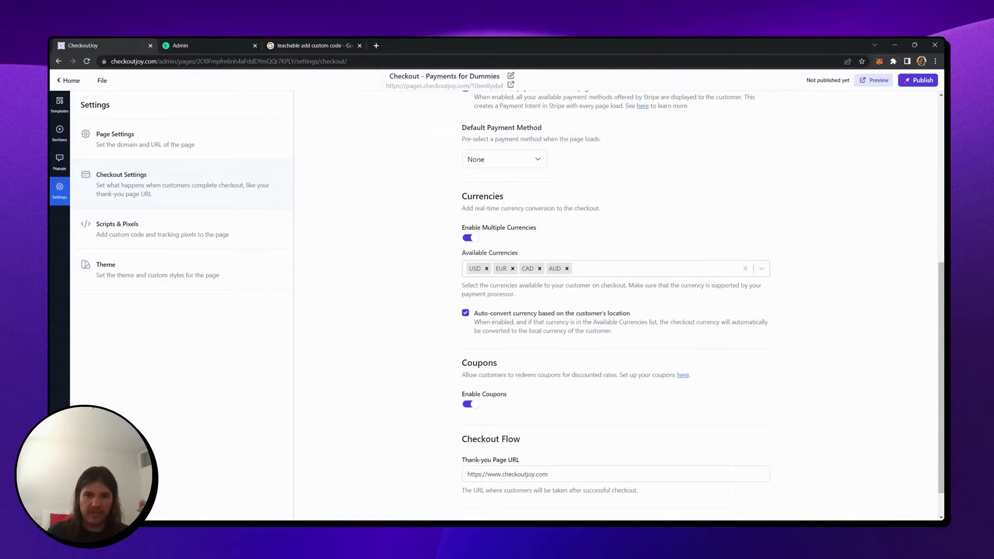
Step: Switch to Teachable, view the Payments for Dummies thank-you page and copy its URL
scroll(556, 332, down, 1)
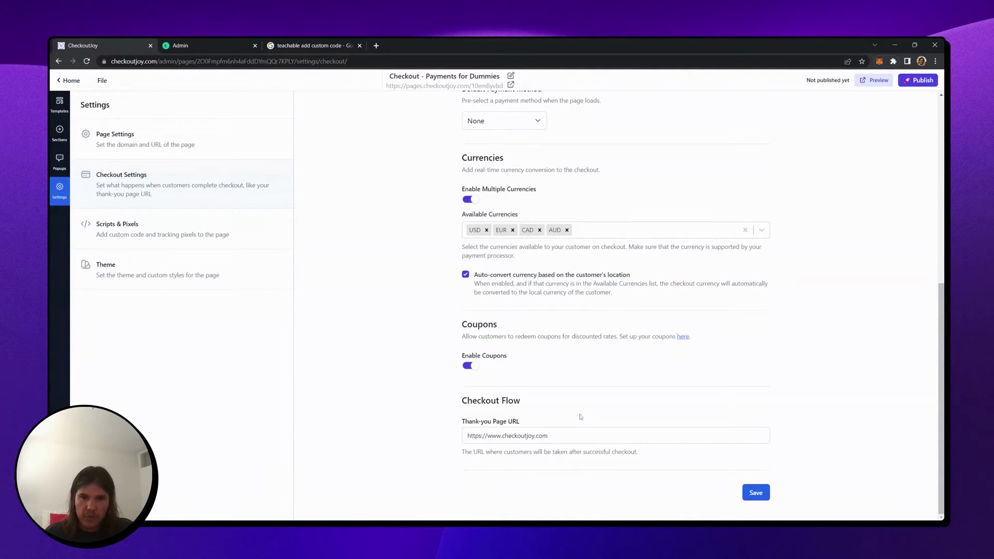
click(197, 45)
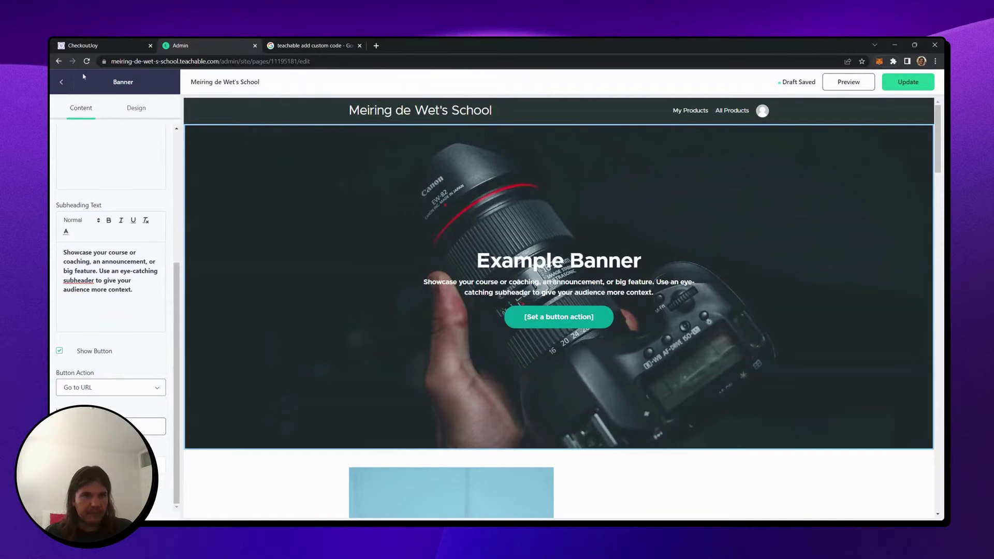
click(61, 81)
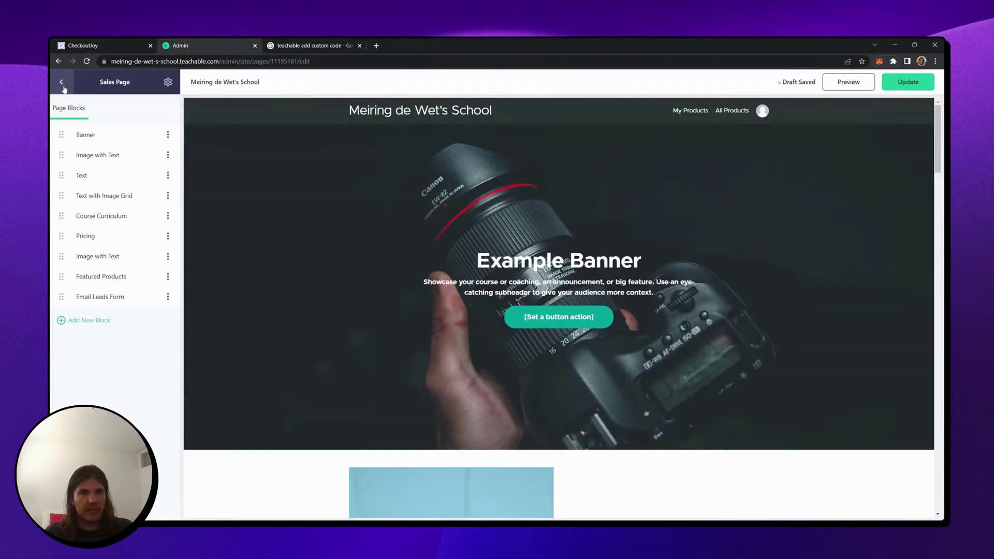
click(63, 86)
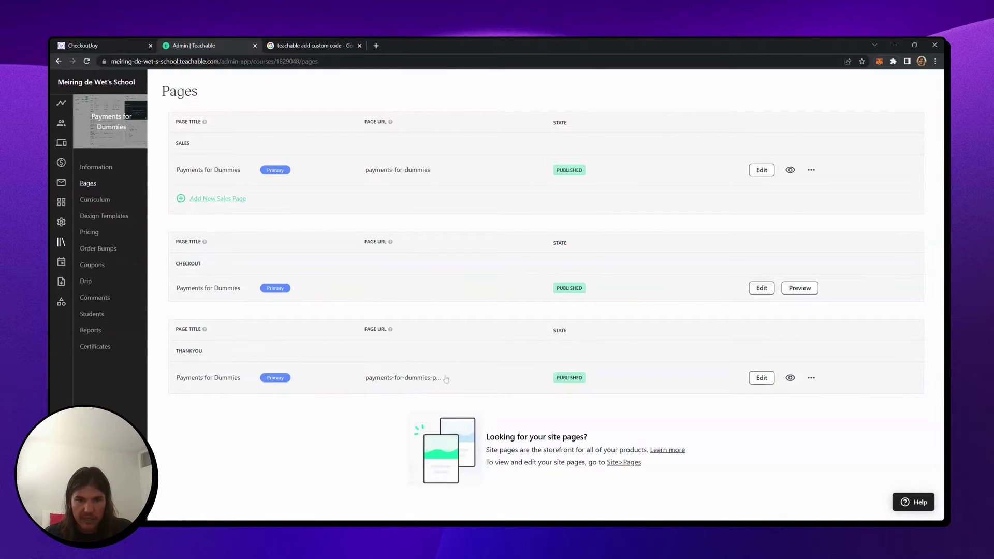
click(790, 378)
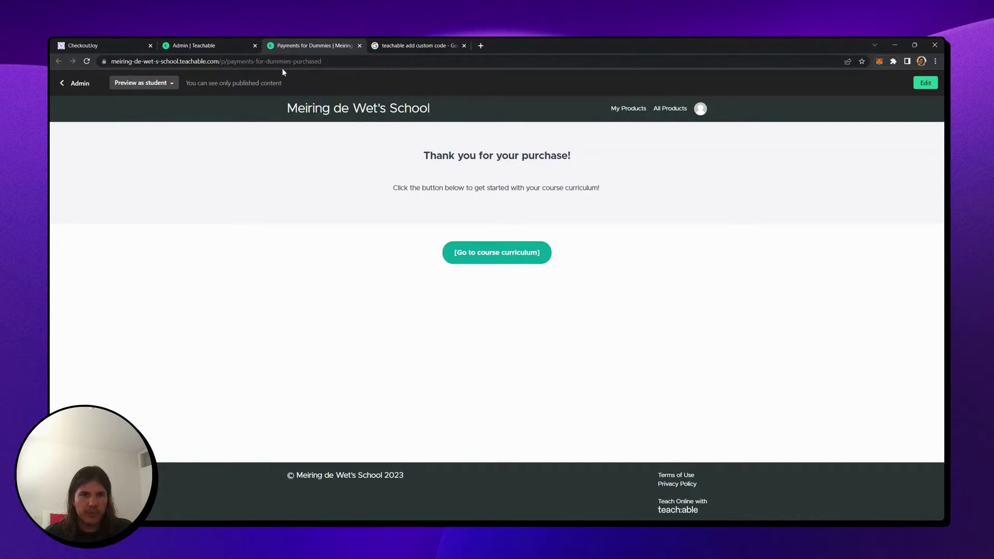
key(ctrl+l)
key(ctrl+c)
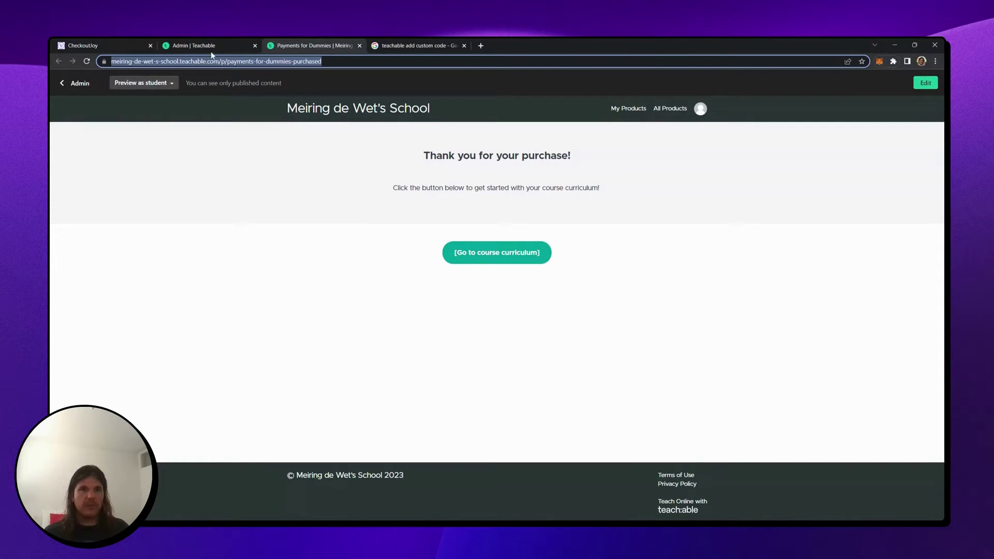
Step: Back in CheckoutJoy, replace the Thank-you Page URL with the copied payments-for-dummies-purchased address and save the checkout settings
click(118, 47)
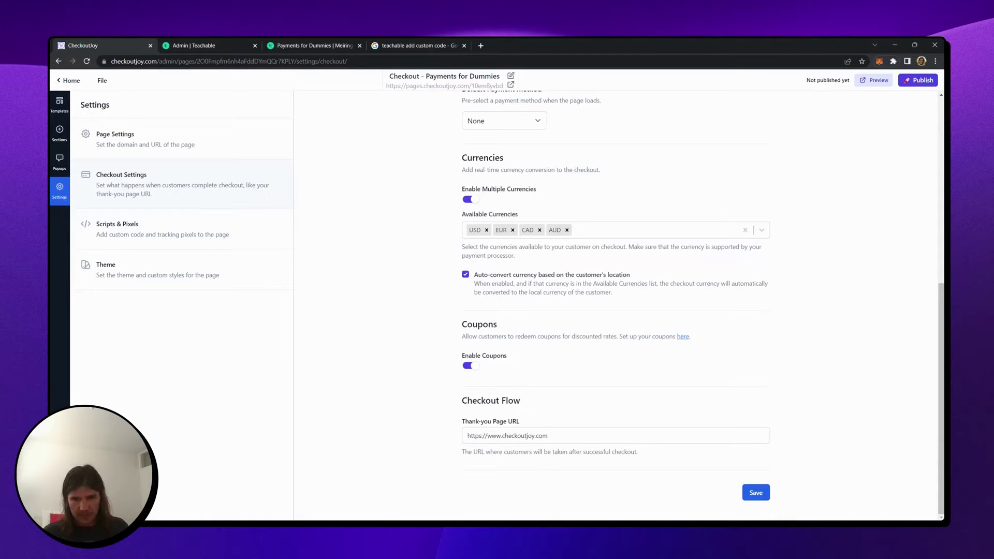
triple_click(541, 436)
key(ctrl+v)
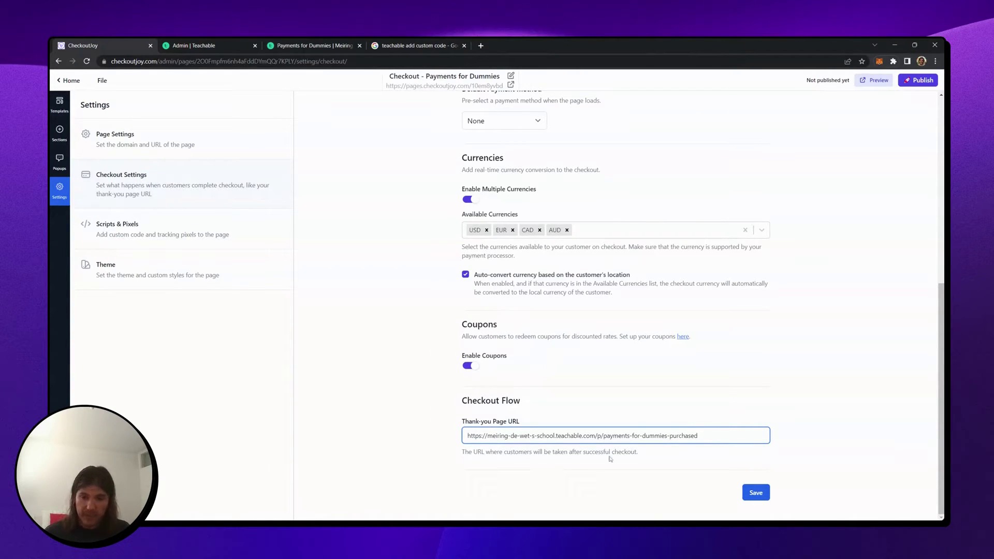
key(ctrl+a)
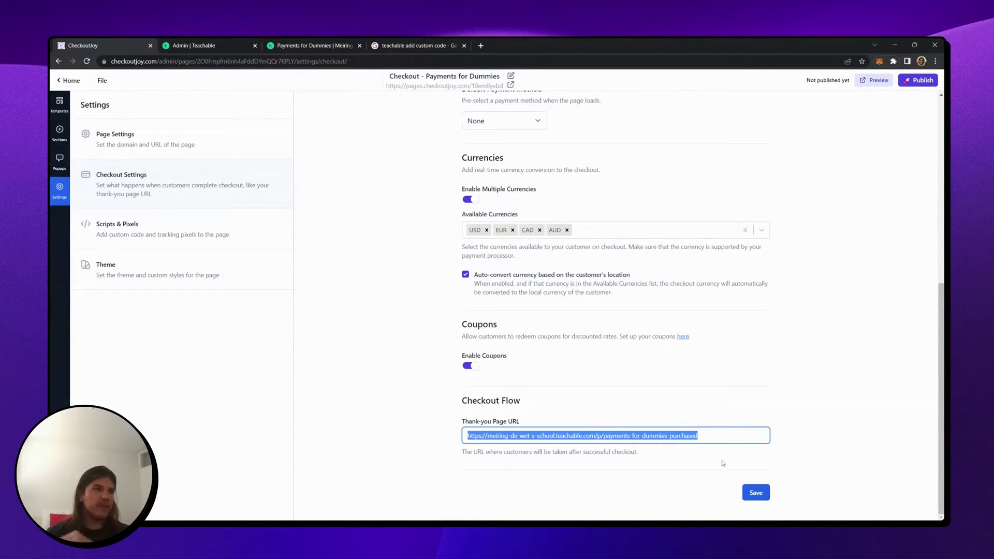
click(751, 494)
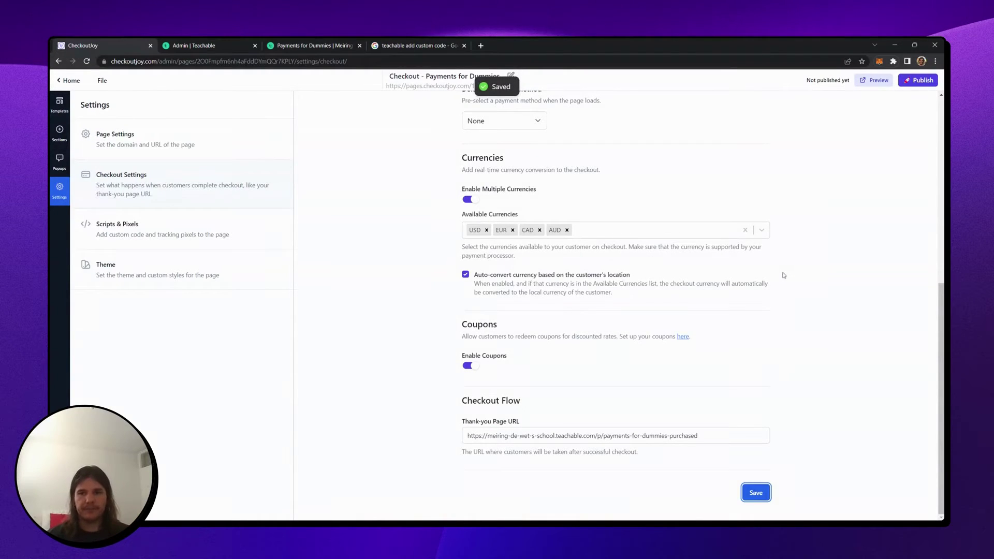
Step: Review the page's Scripts & Pixels settings, including the Facebook Domain Verification Tag
scroll(792, 295, up, 10)
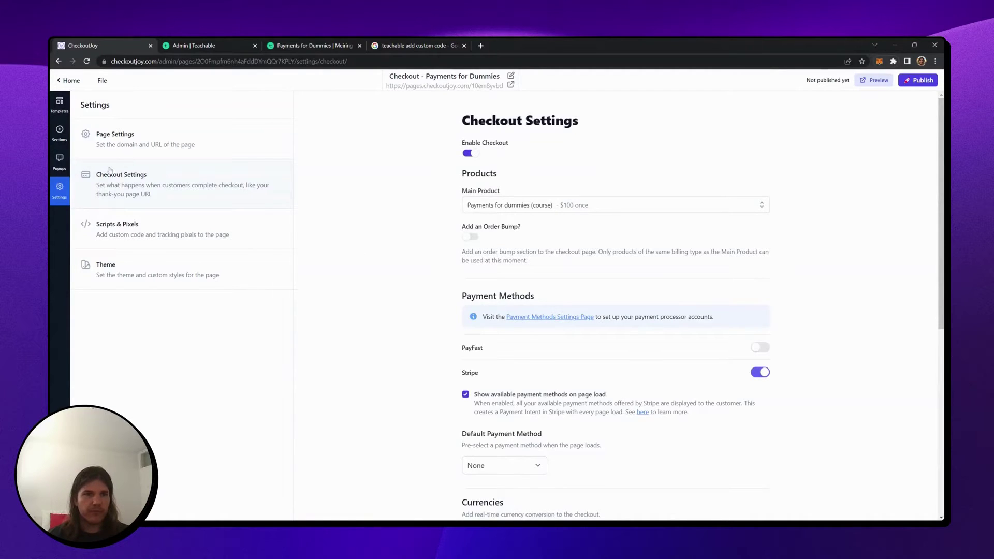
click(134, 231)
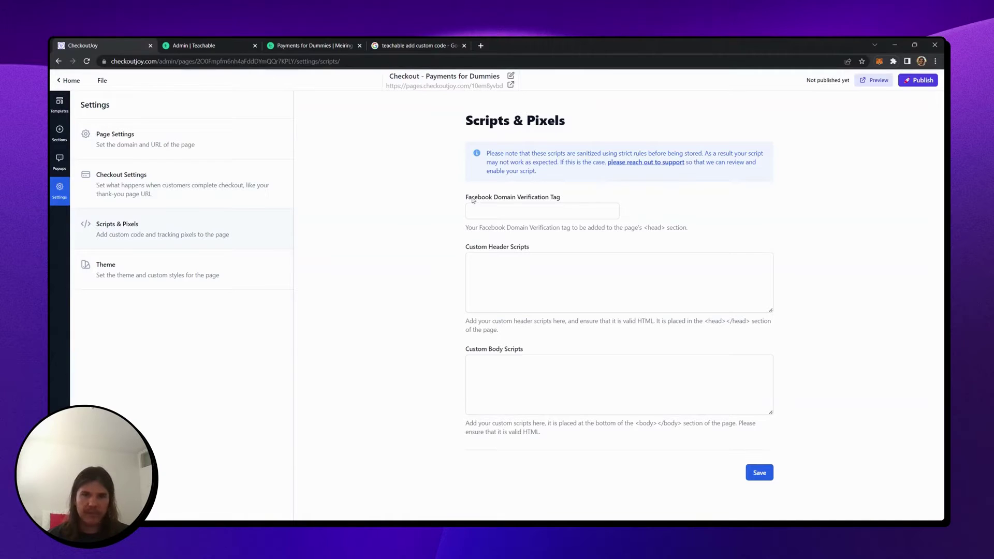
drag(473, 200, 665, 201)
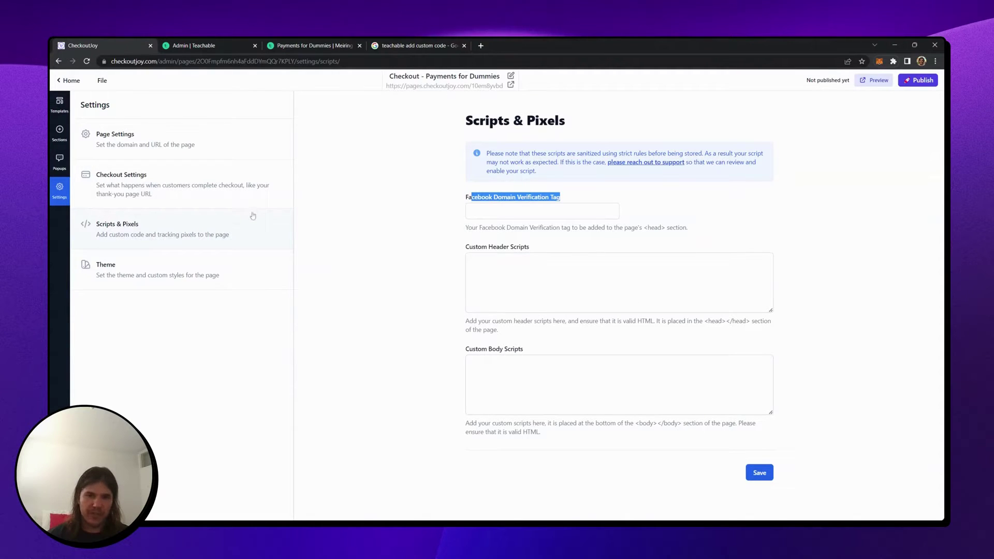
Step: Inspect the checkout form and basket in the page editor, trying the Google Pay, EPS, Przelewy24 and Card payment options
click(52, 142)
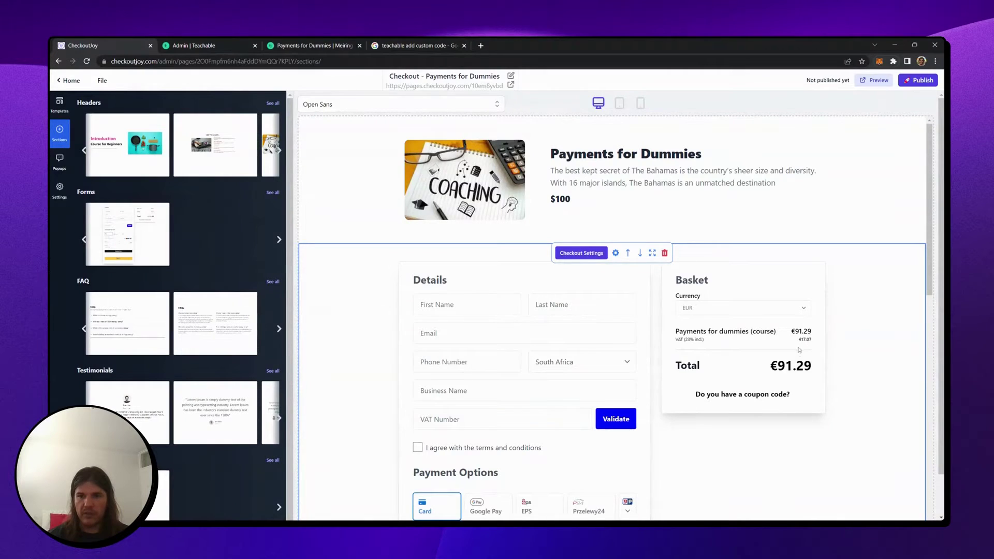
scroll(785, 356, down, 1)
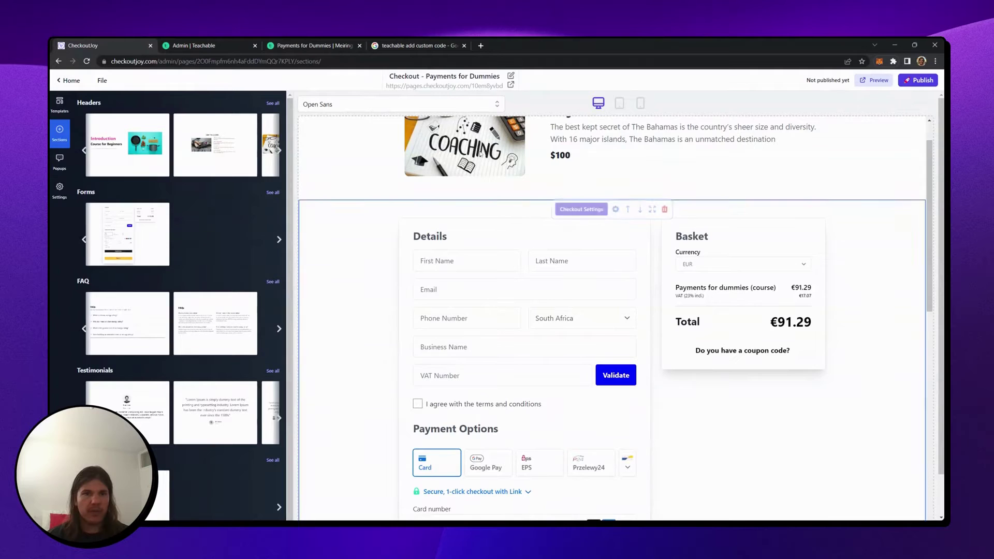
scroll(638, 351, down, 2)
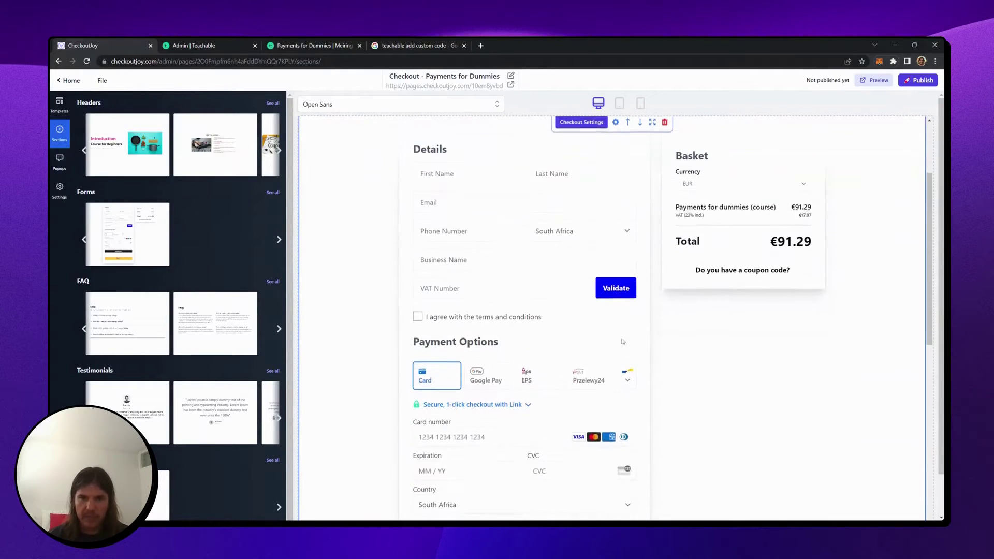
scroll(476, 314, down, 2)
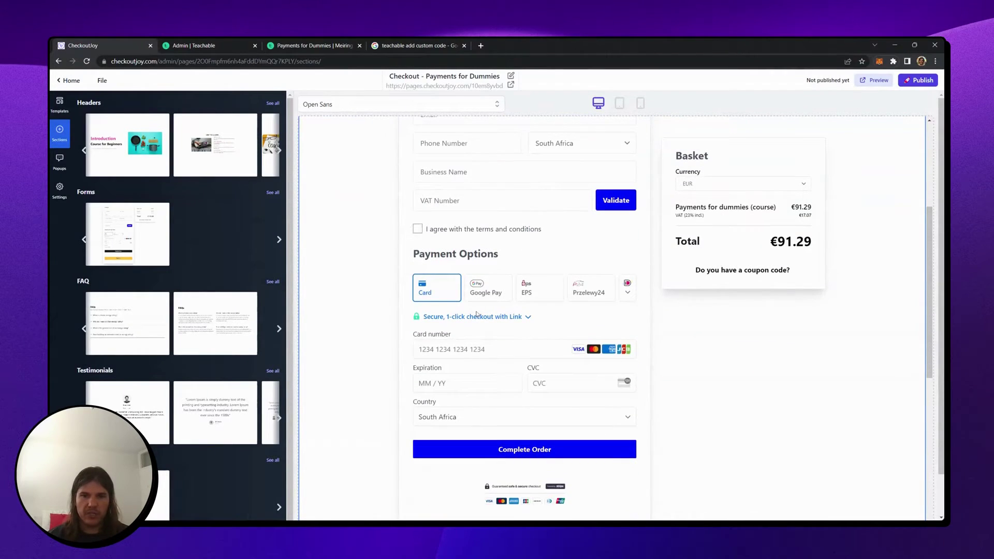
click(487, 289)
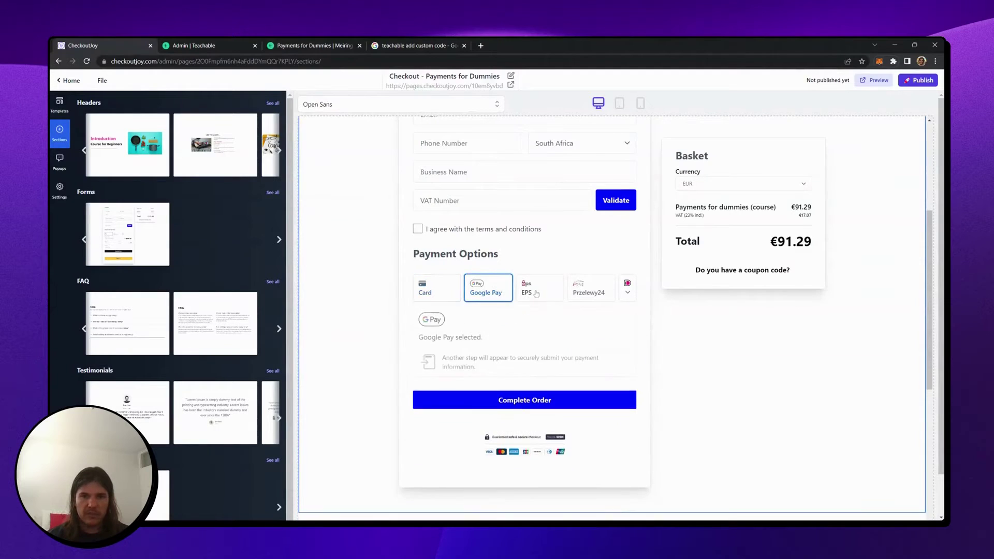
click(536, 289)
click(593, 290)
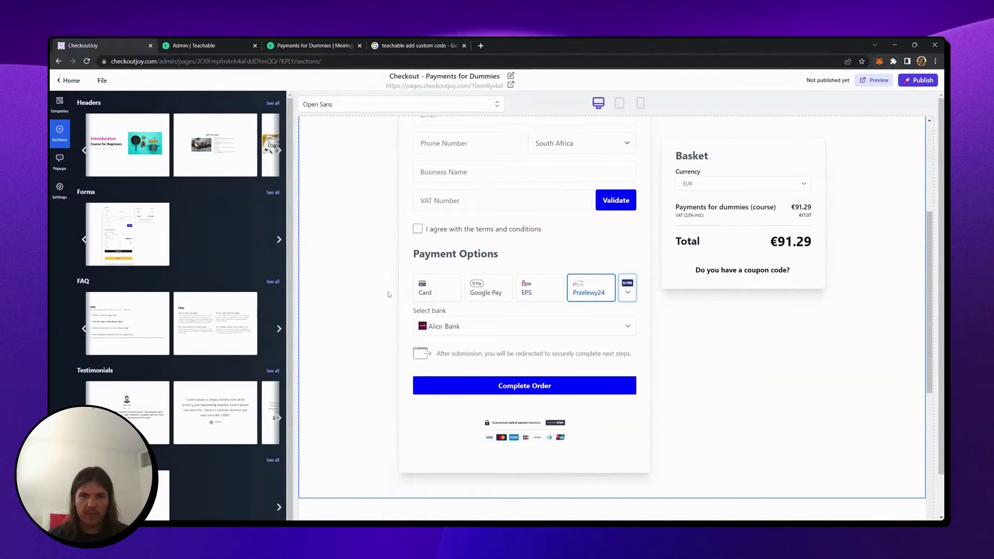
click(451, 293)
scroll(520, 311, up, 5)
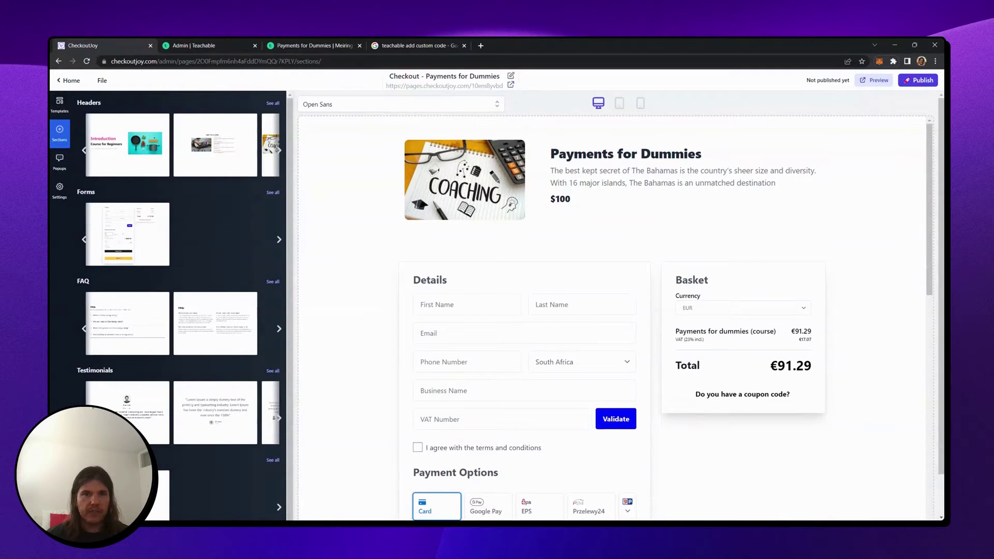
Step: Set the page's public URL to /payment-for-dummies-checkout in the page settings and save
click(60, 187)
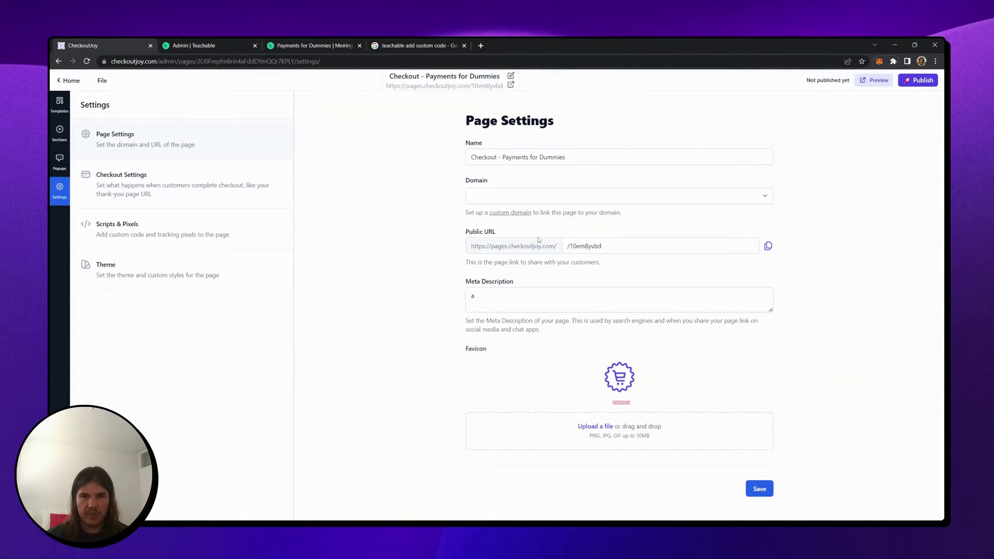
triple_click(585, 246)
text(/pay)
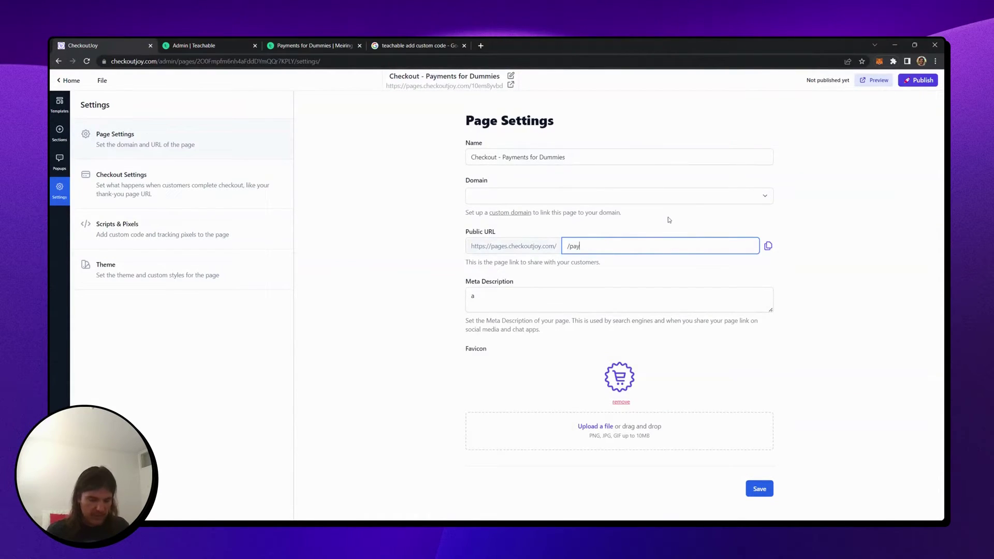
text(ment-for)
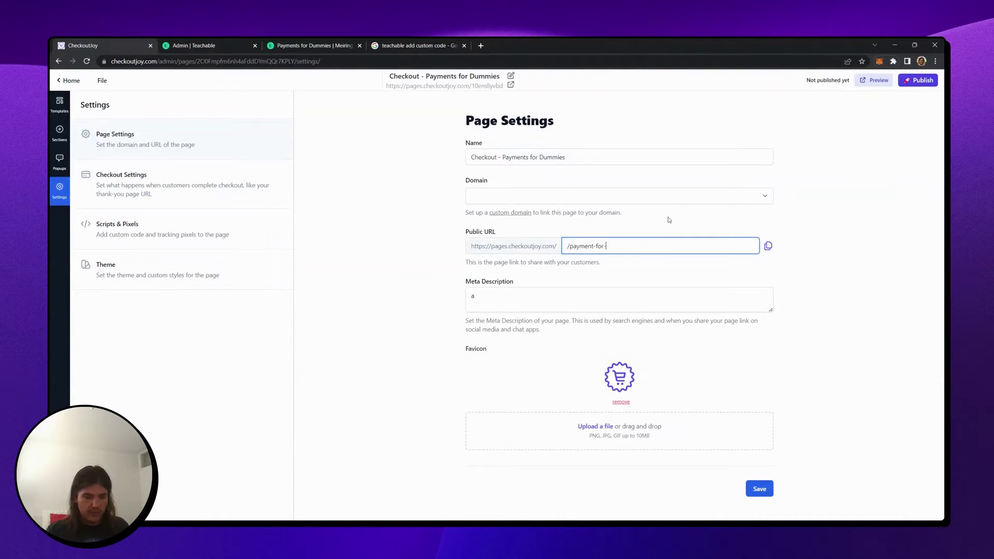
text(-dummies-checkout)
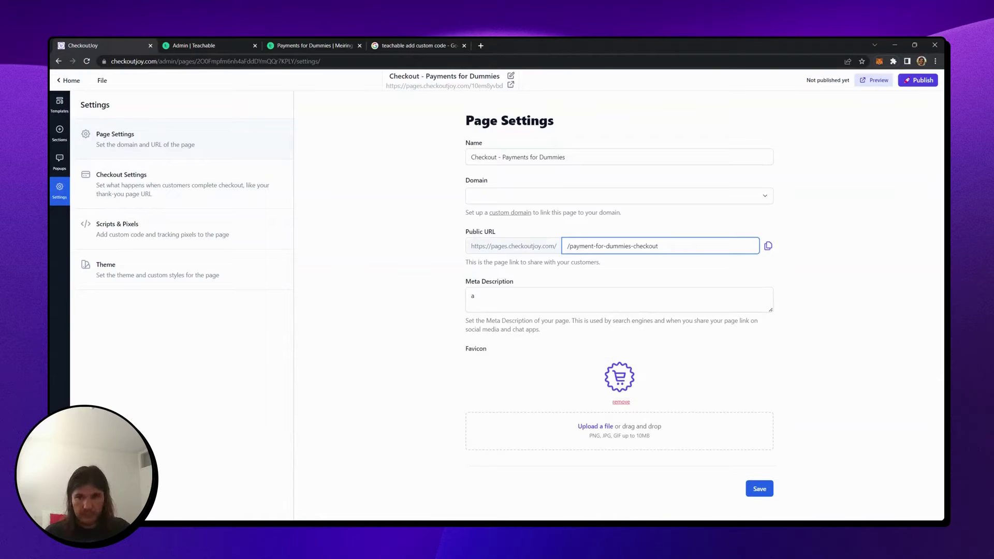
double_click(473, 231)
drag(505, 228, 514, 234)
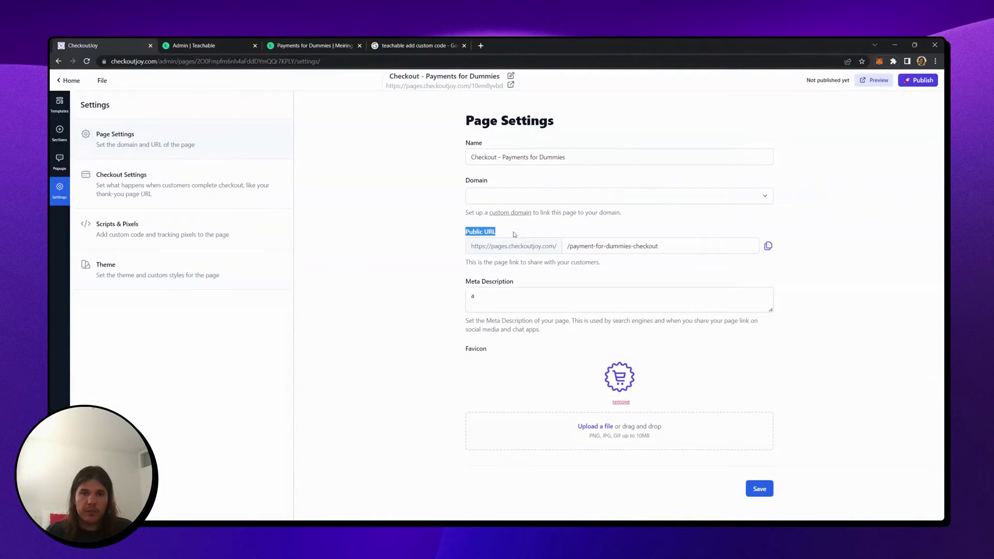
click(759, 488)
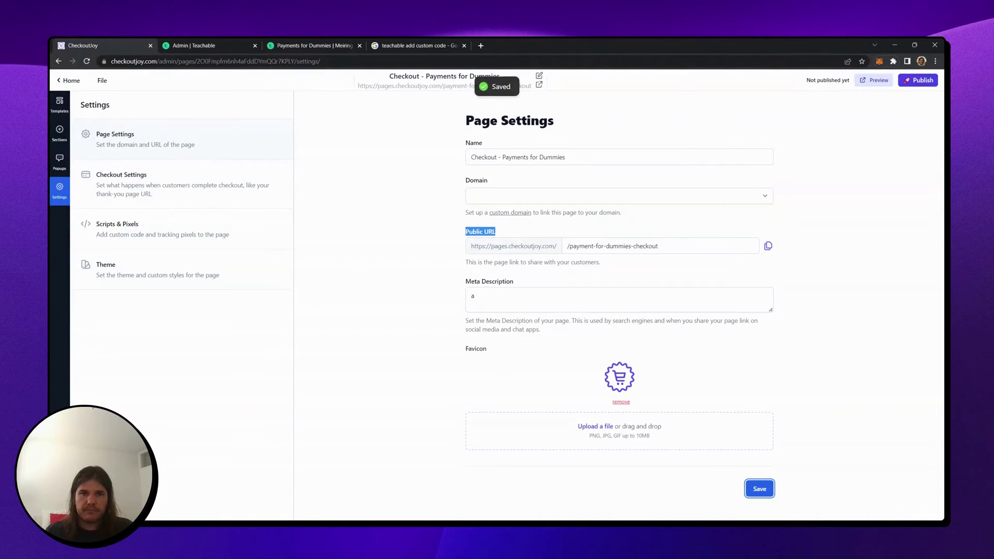
Step: Publish the checkout page and open the live version
click(908, 83)
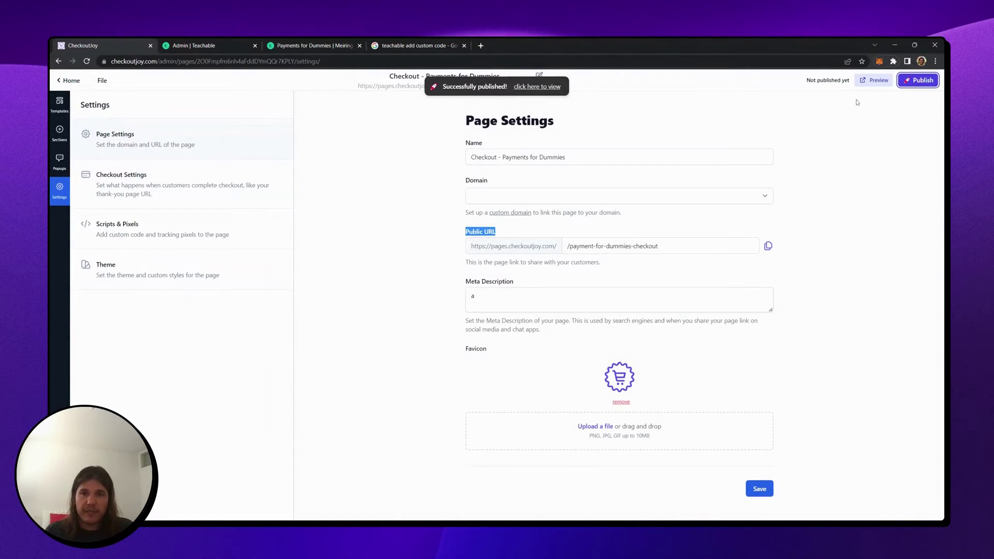
click(546, 86)
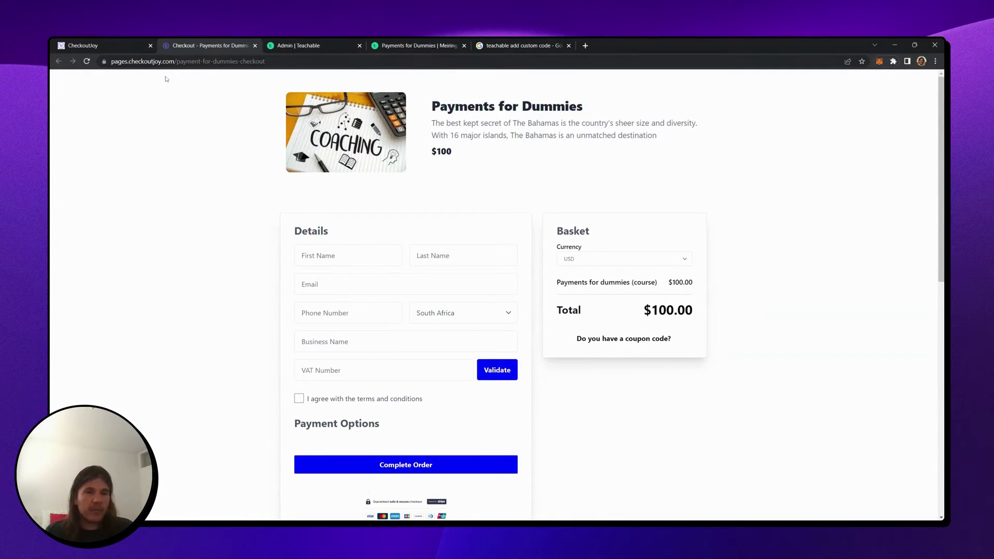
Step: Examine the live checkout page and the domain and path in its address
drag(172, 61, 90, 64)
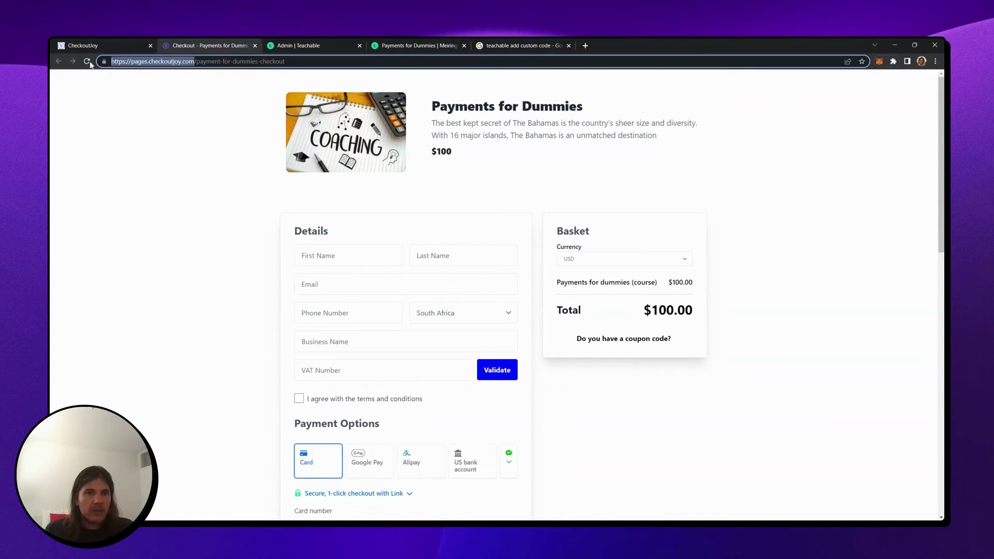
click(145, 62)
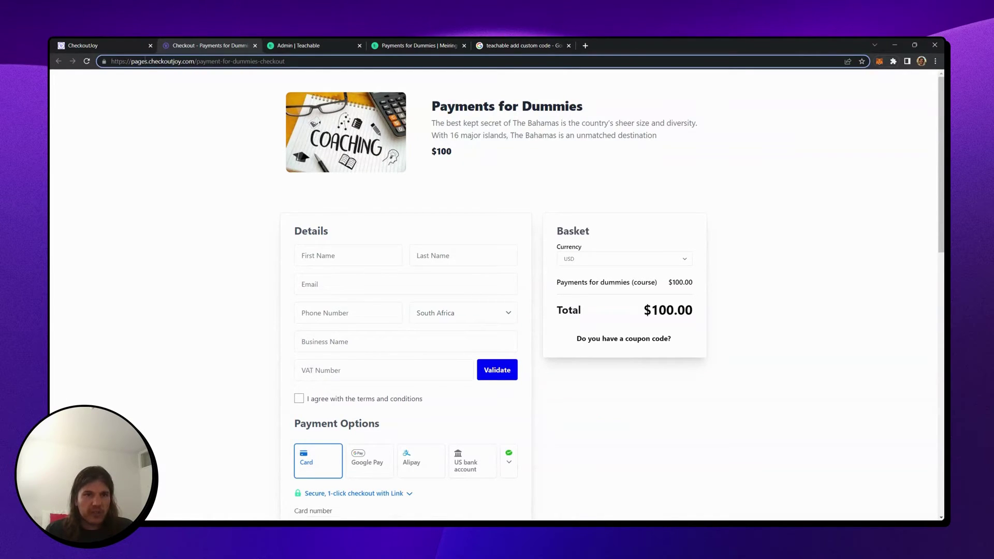
drag(196, 61, 286, 61)
click(158, 141)
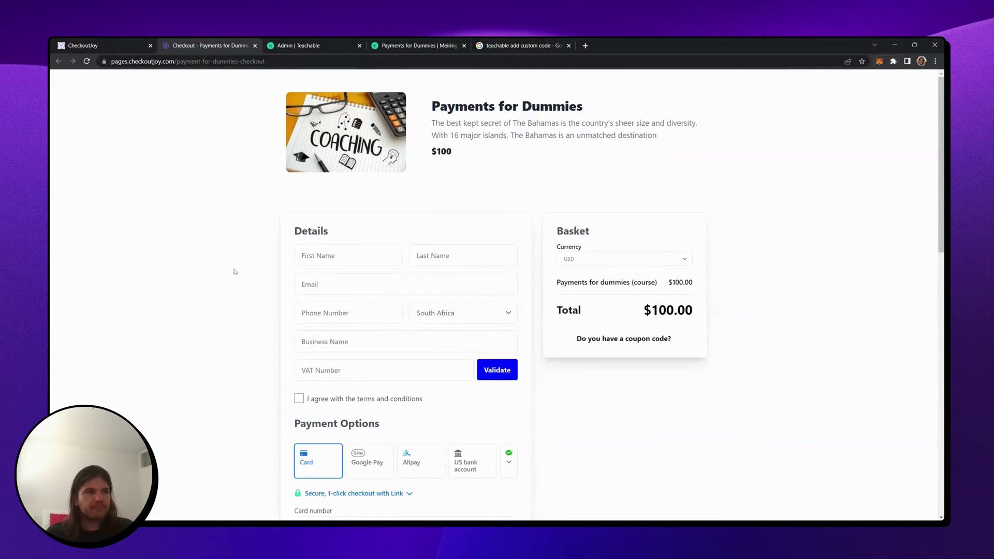
scroll(827, 193, down, 1)
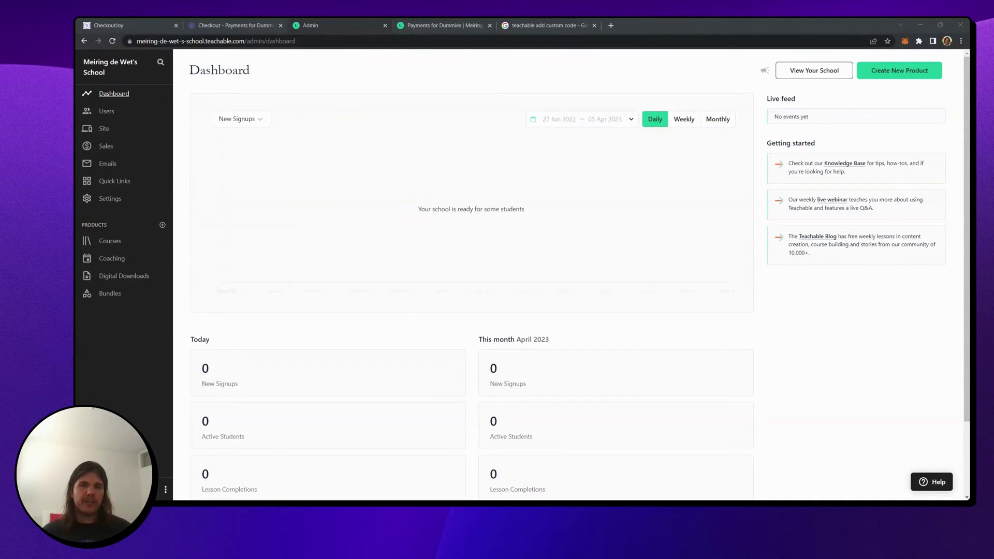
Step: Open the Payments for Dummies sales page for editing from the product pages of the Teachable site
click(104, 130)
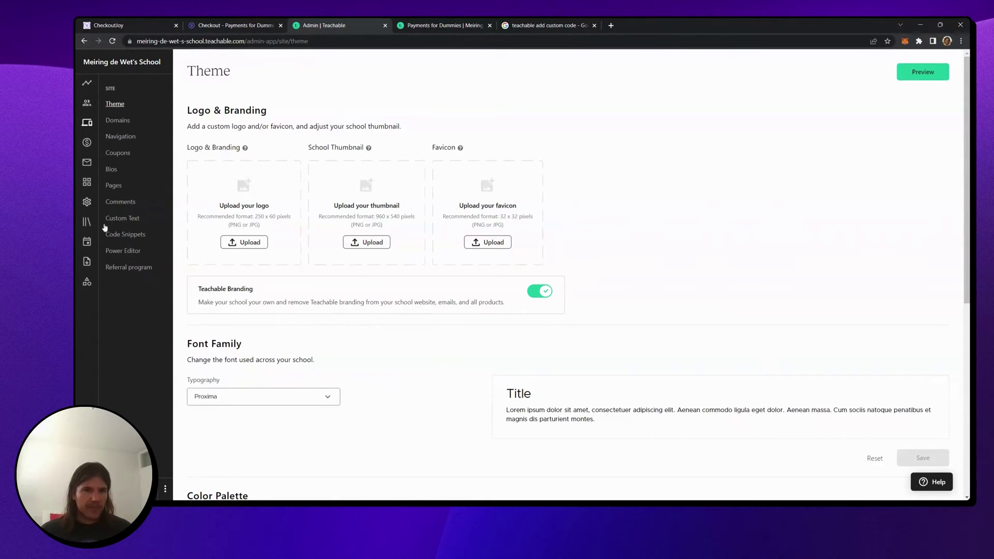
click(114, 185)
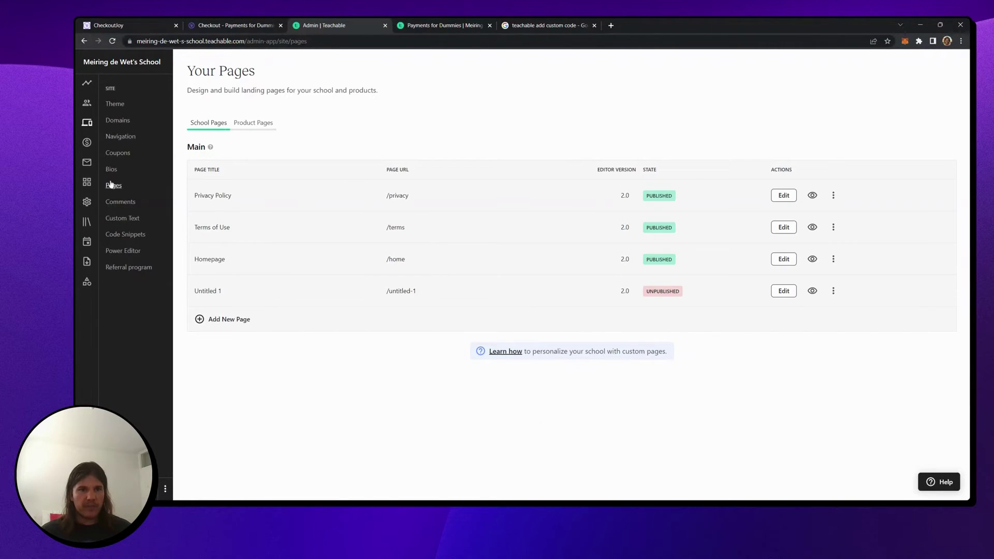
click(264, 125)
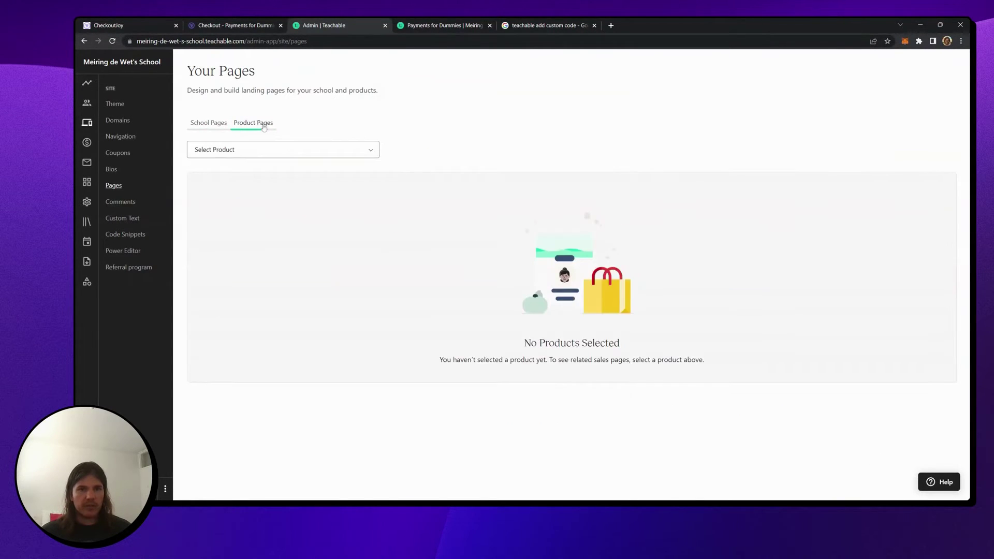
click(259, 150)
click(253, 167)
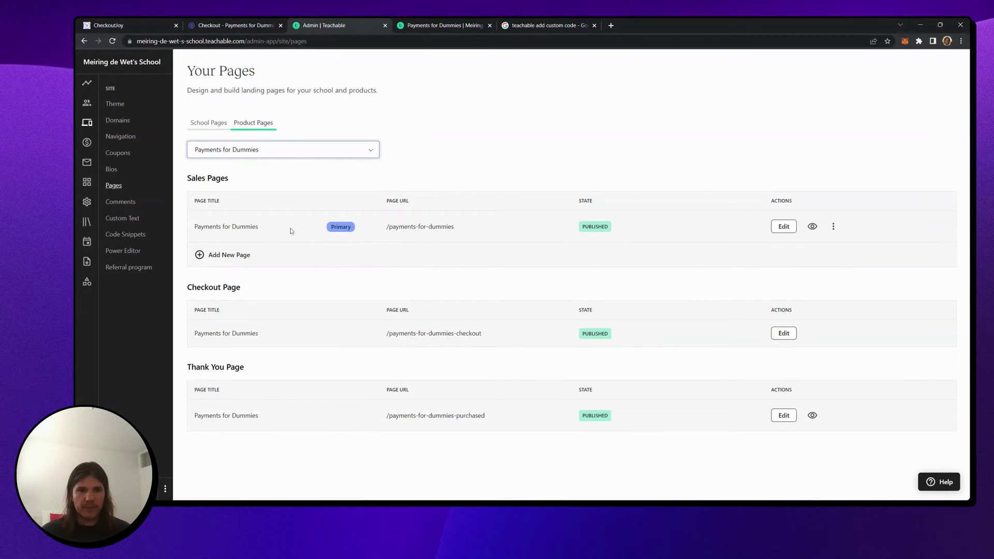
click(786, 229)
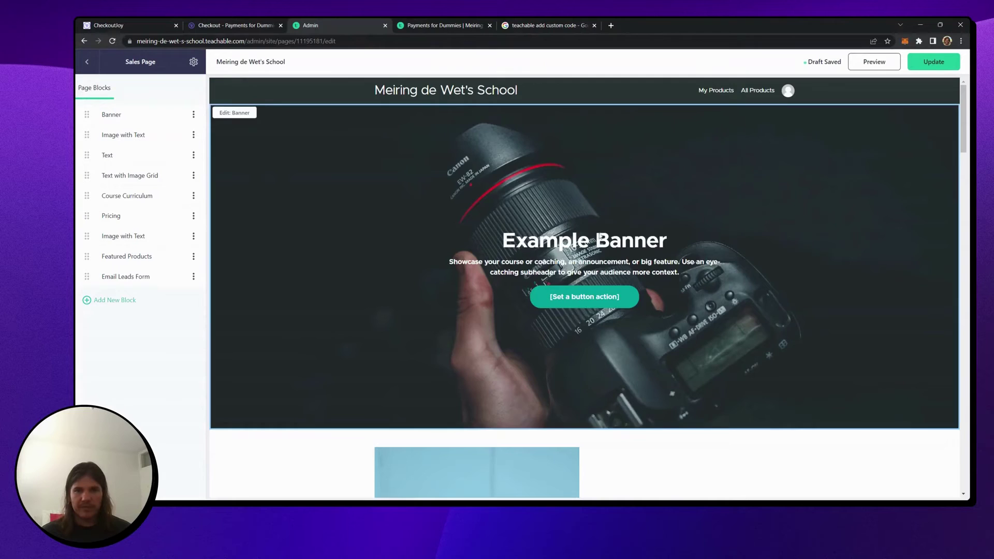
Step: Look over the sales page, open the Example Banner block's content settings and select the URL of its button action
scroll(600, 231, down, 20)
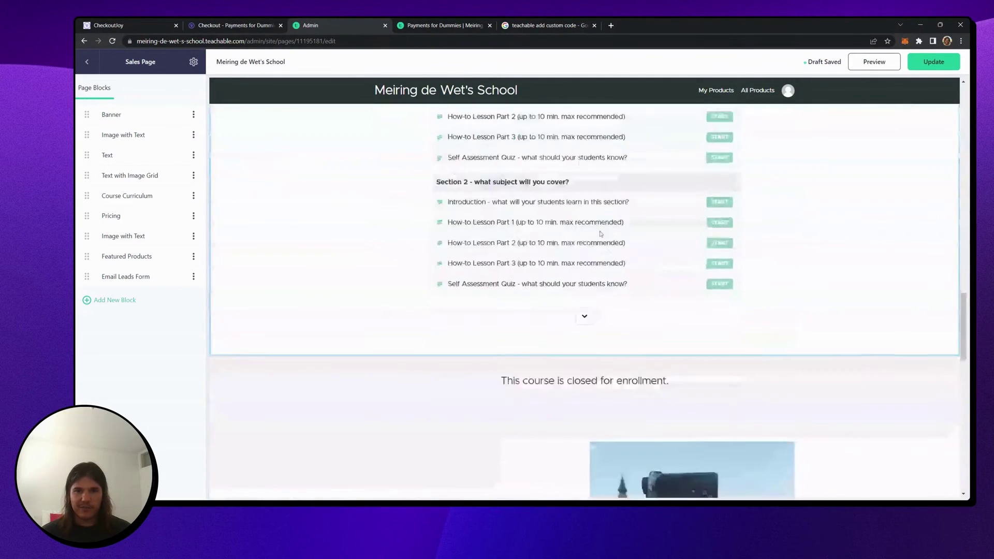
scroll(599, 236, down, 10)
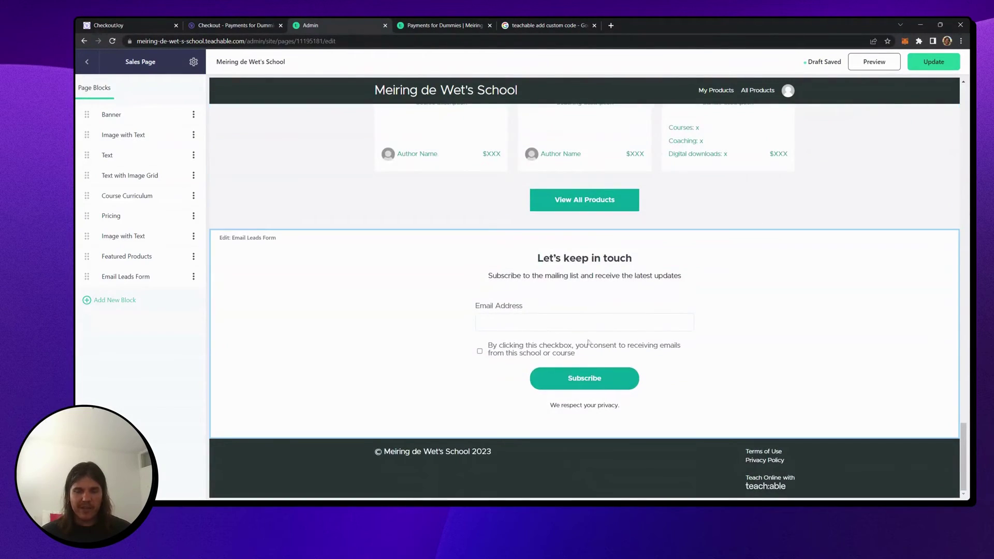
scroll(588, 341, up, 20)
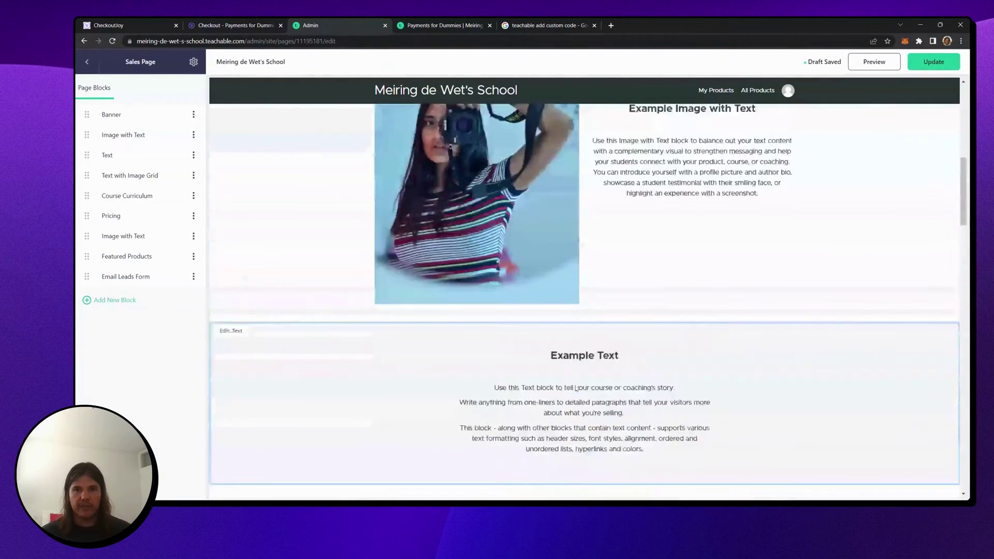
scroll(576, 388, up, 5)
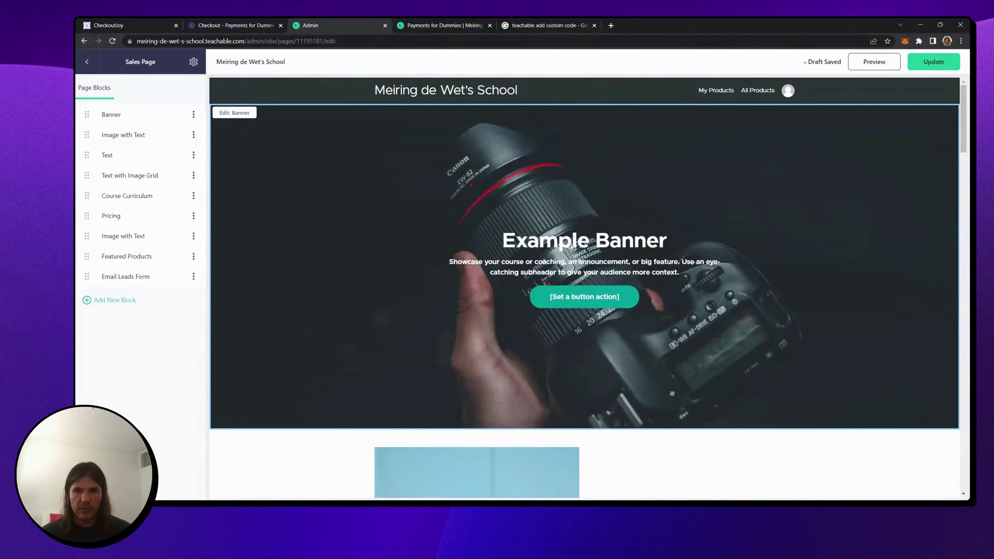
click(617, 308)
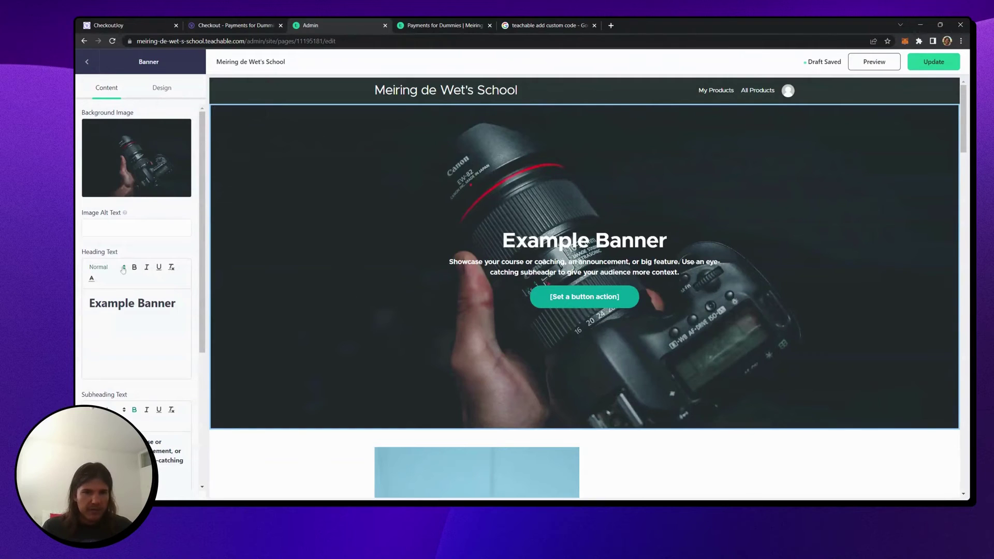
scroll(131, 241, down, 2)
scroll(131, 242, down, 1)
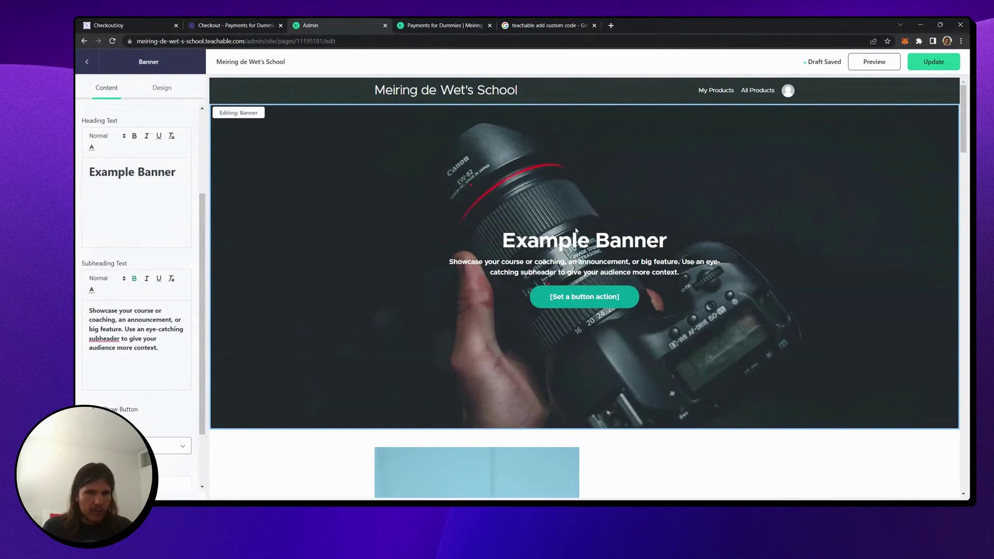
scroll(135, 259, down, 2)
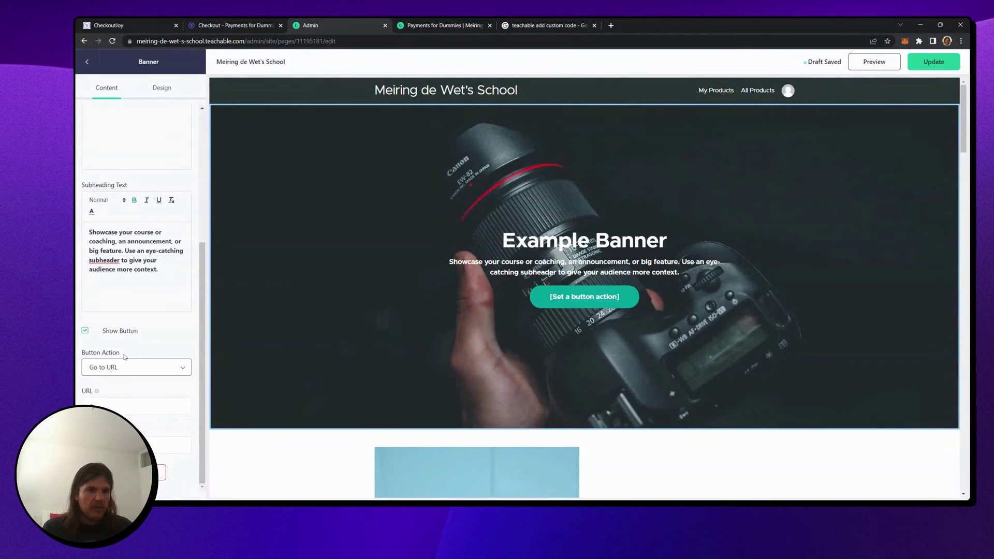
drag(130, 355, 80, 357)
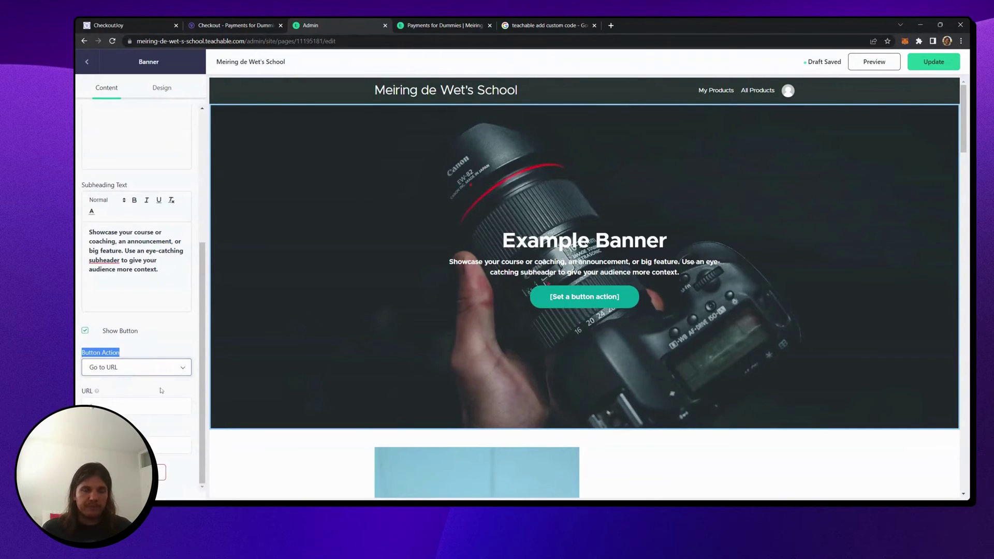
click(95, 402)
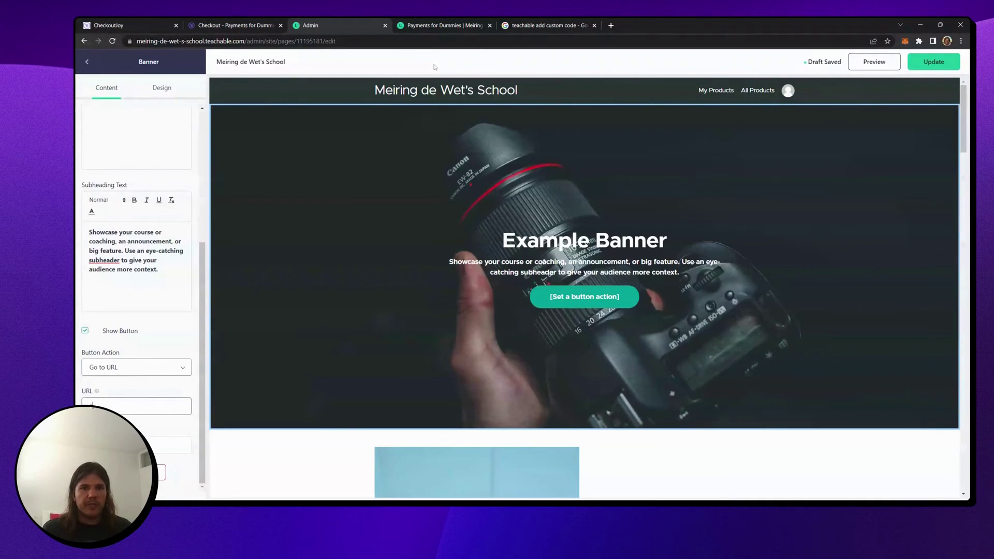
Step: Copy the checkout page's public URL from CheckoutJoy and paste it as the banner button's URL in Teachable
click(151, 26)
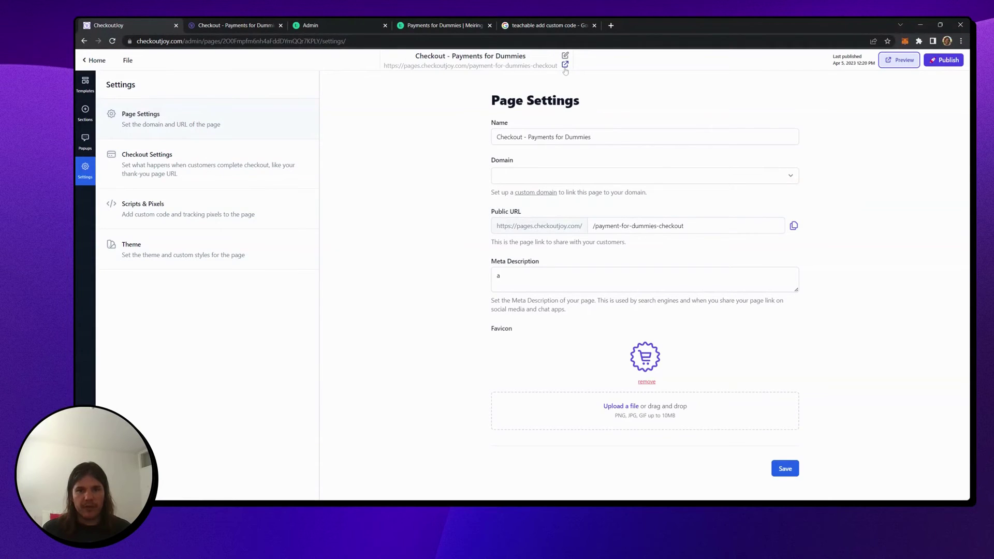
click(793, 226)
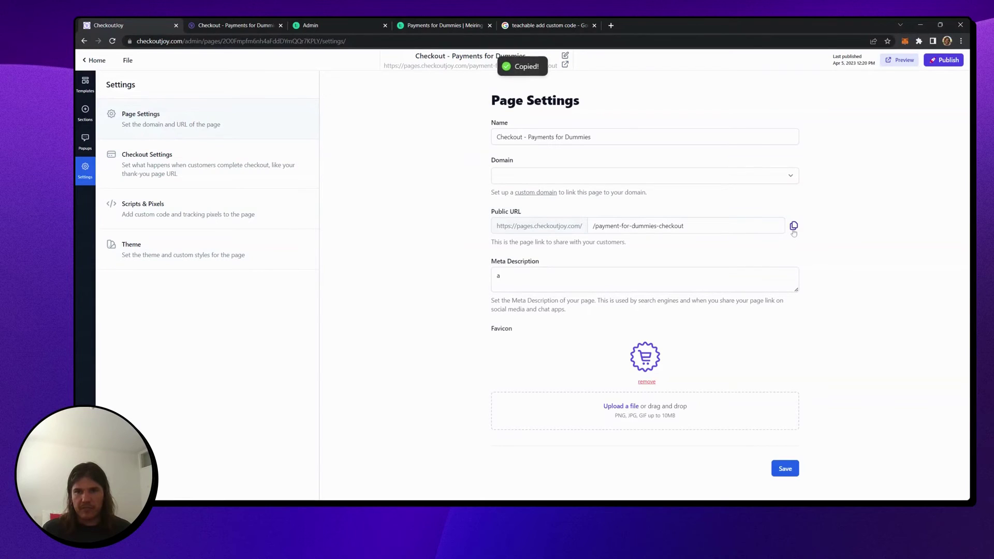
click(413, 23)
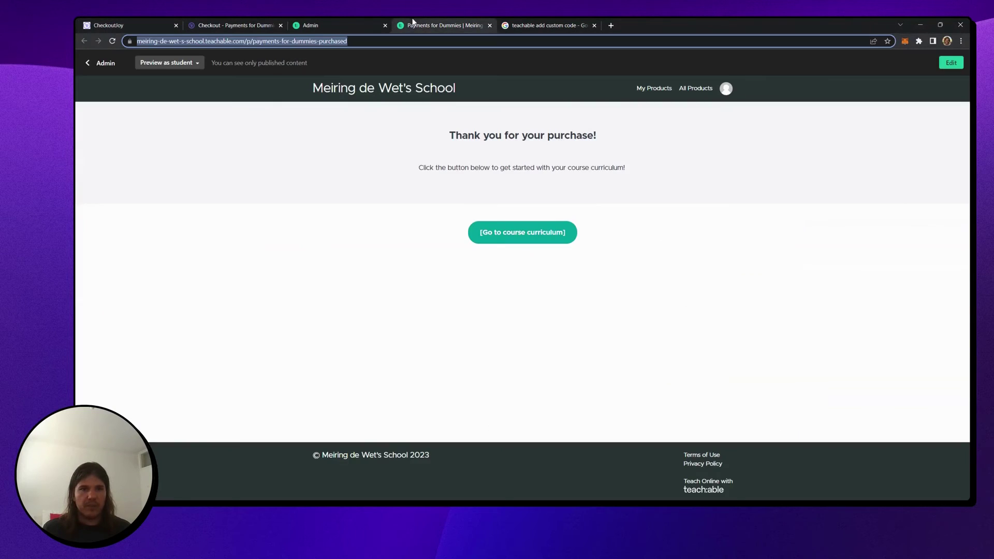
click(341, 21)
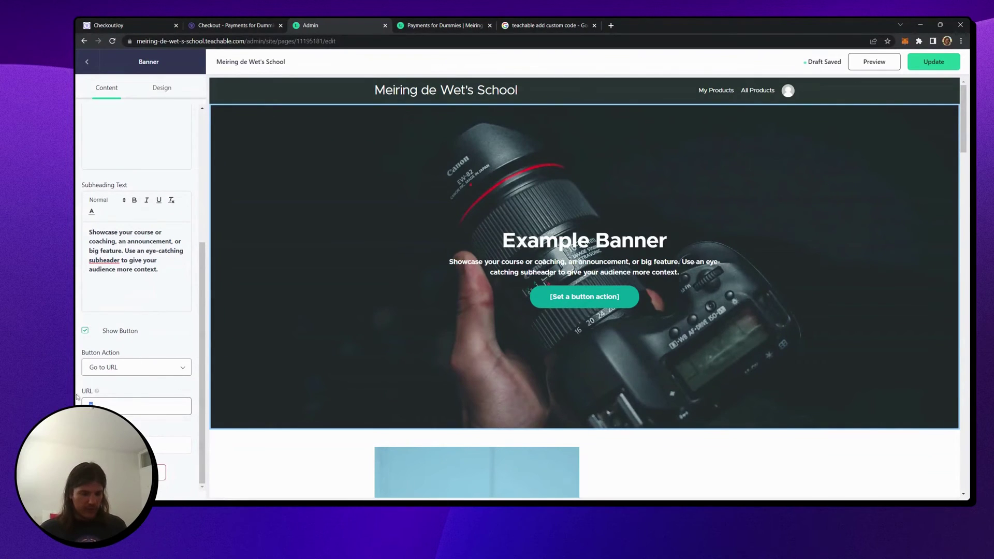
key(ctrl+v)
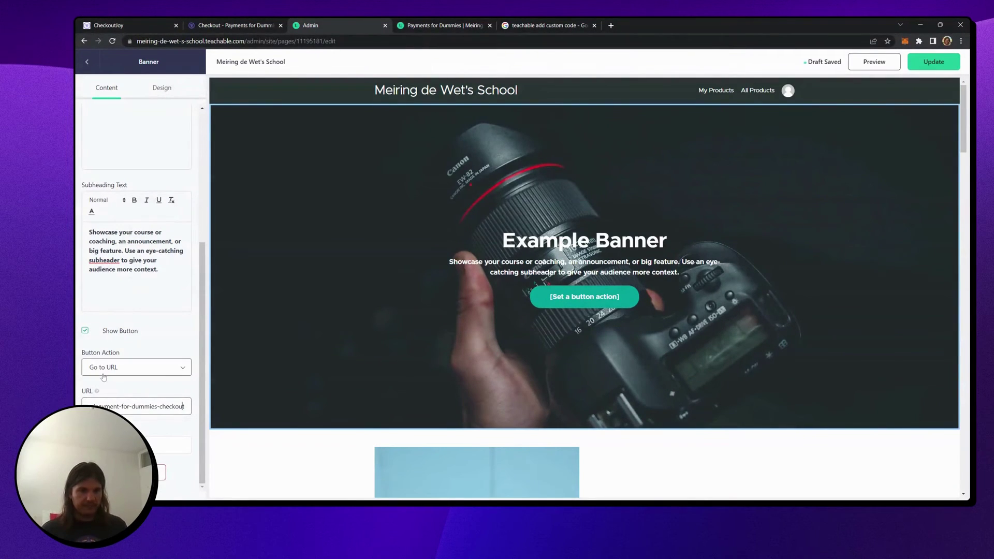
Step: Set the banner button's text to "Buy now!"
key(Tab)
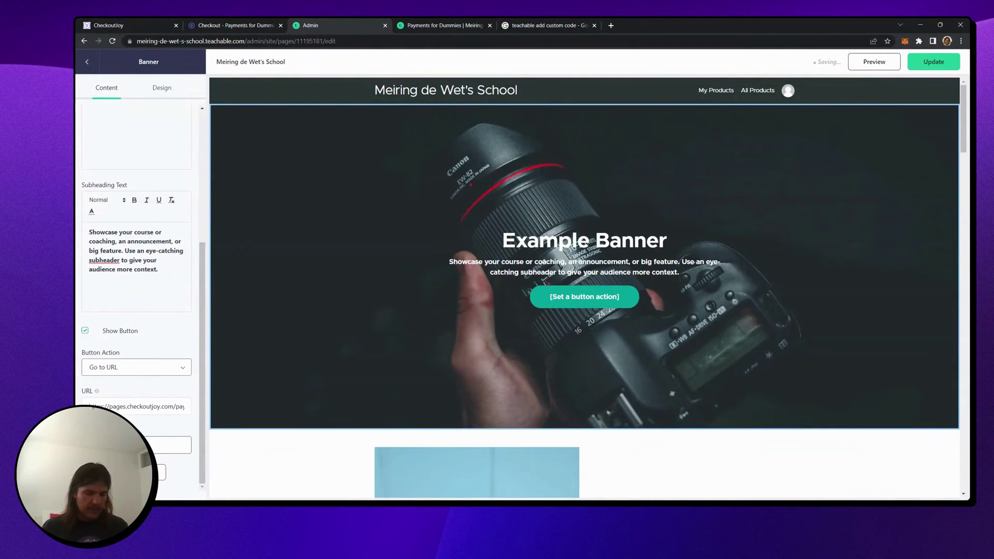
text(B)
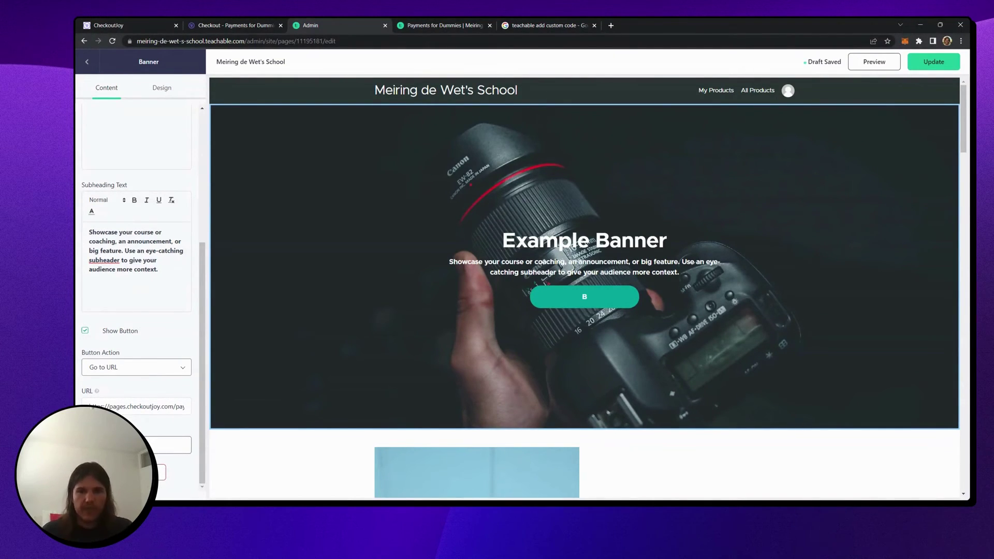
text(uy now!)
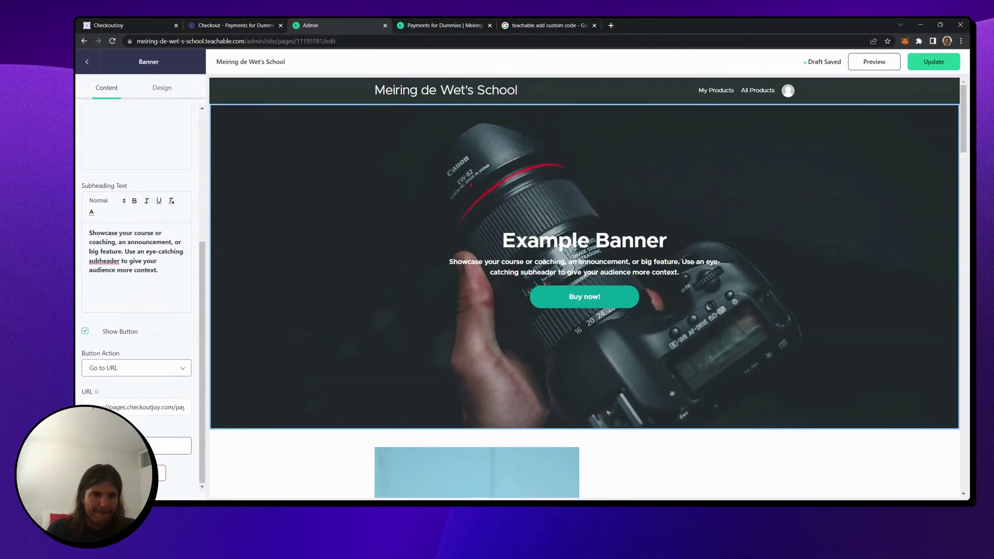
Step: Publish the updated sales page, preview it and follow its Buy now! button to the checkout page
scroll(136, 311, up, 6)
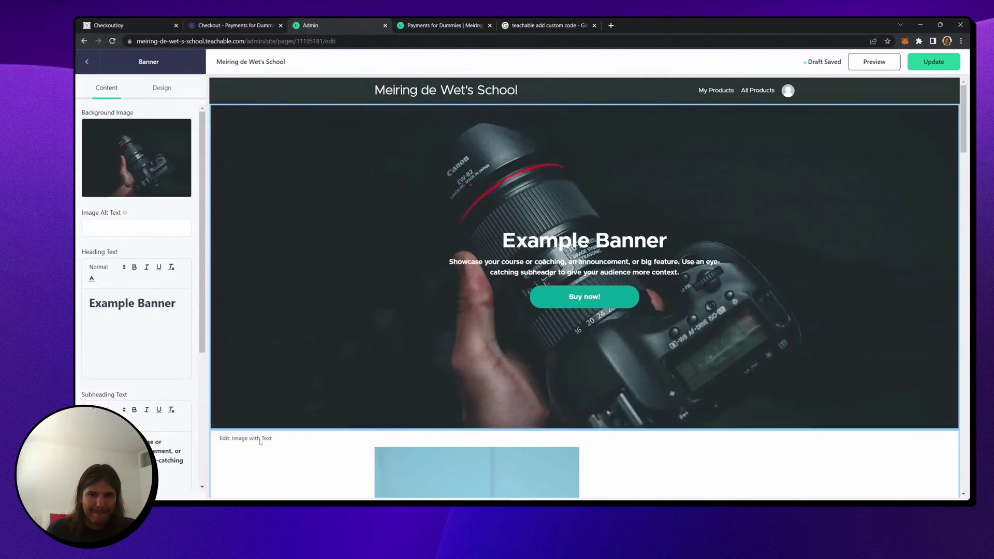
scroll(260, 442, down, 6)
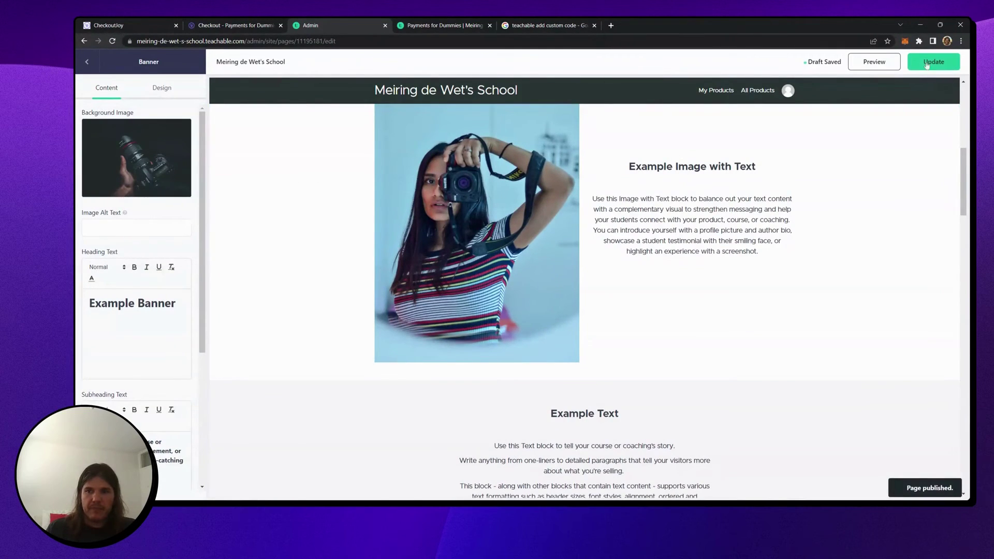
click(874, 66)
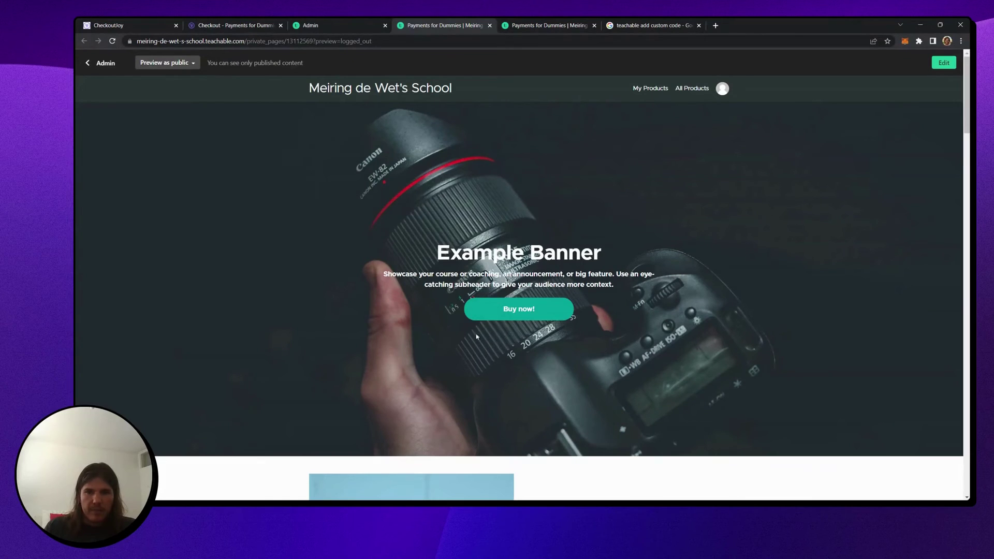
click(519, 311)
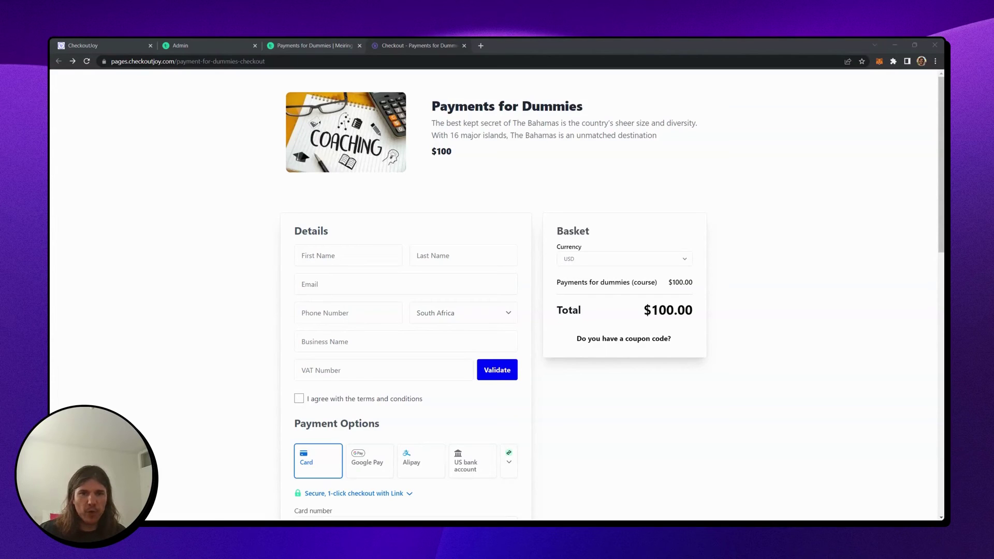
Step: Fill in the customer's name, email, phone number and country on the checkout form, and accept the terms and conditions
click(329, 268)
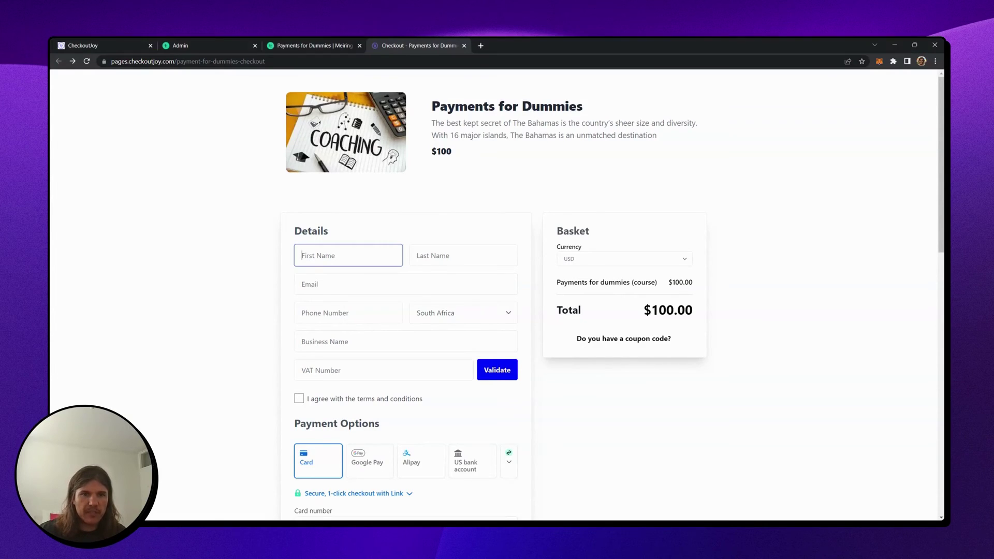
click(341, 282)
click(325, 285)
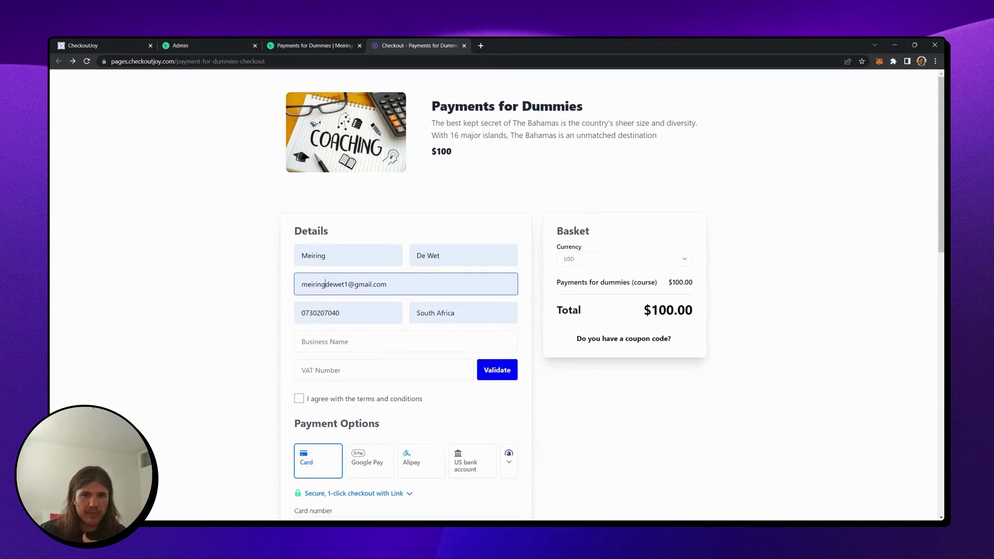
text(.)
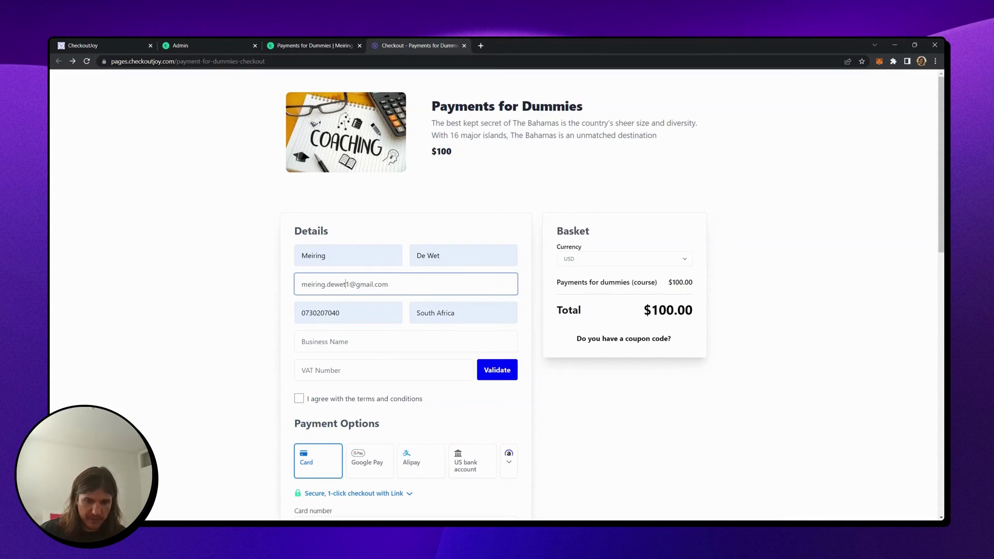
text(.)
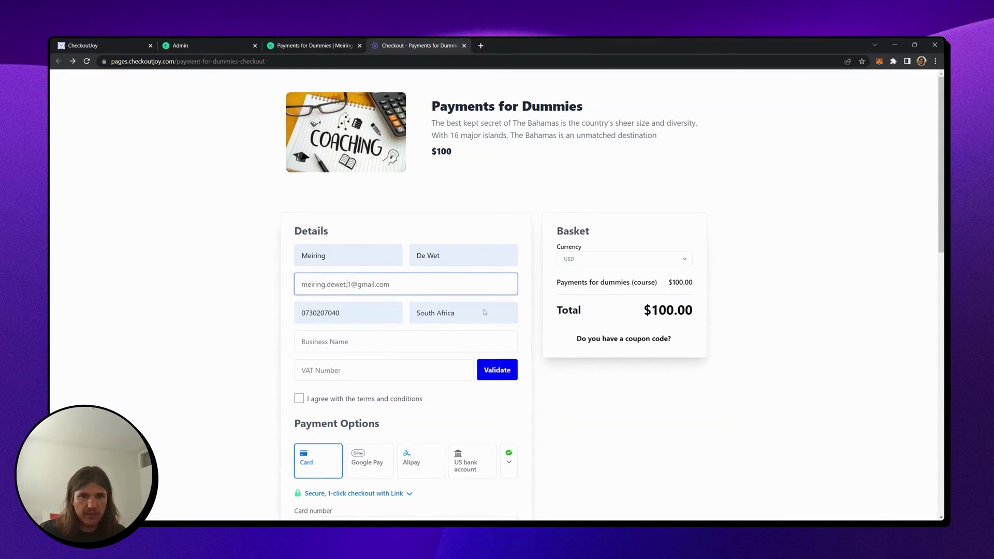
scroll(354, 359, down, 2)
click(299, 297)
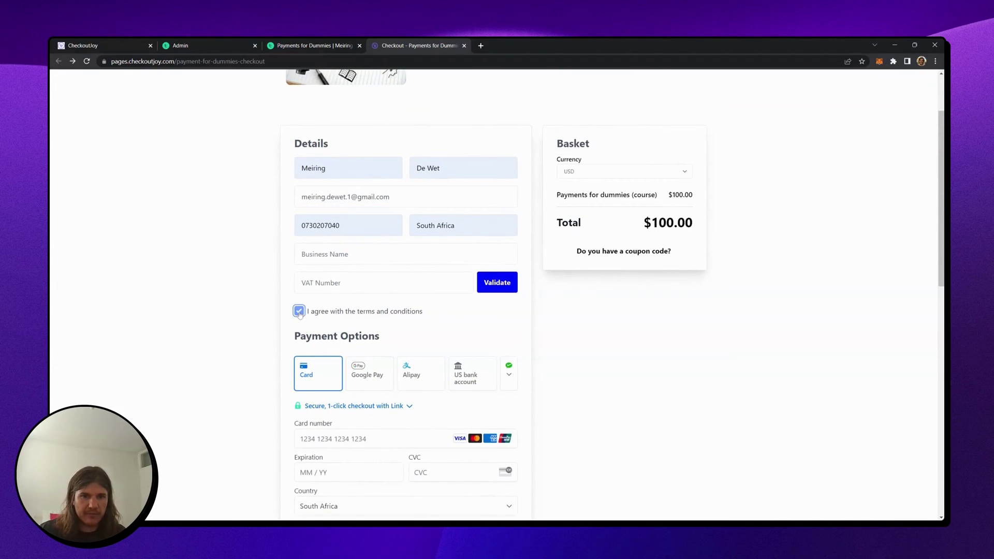
Step: Enter the card number, expiration date and CVC for the card payment, and complete the $100.00 order
scroll(458, 330, down, 1)
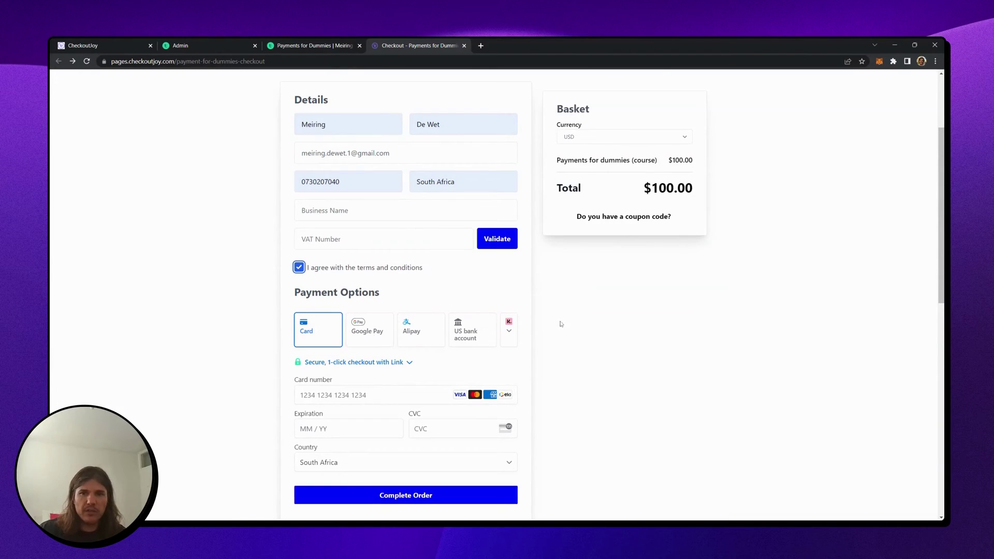
click(373, 395)
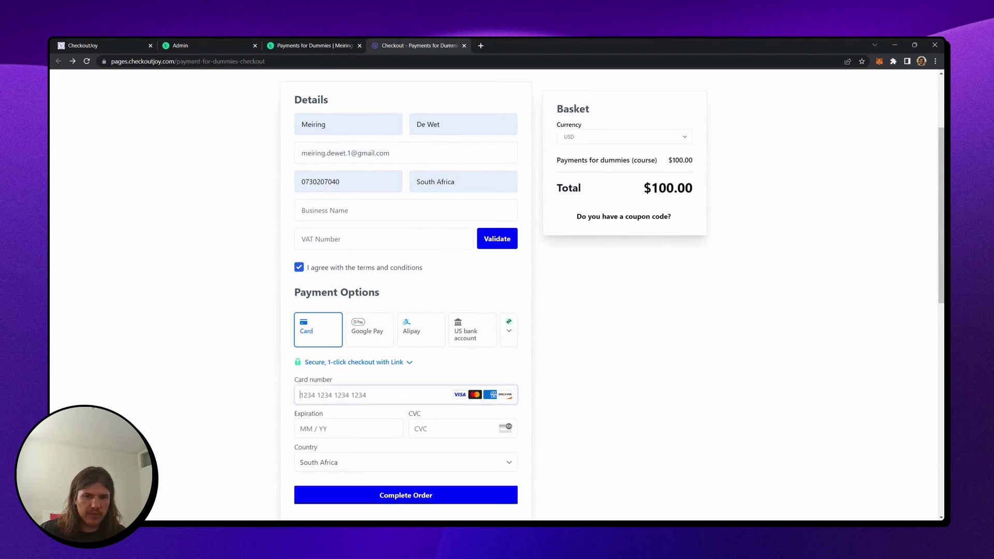
text(41111111111111111232)
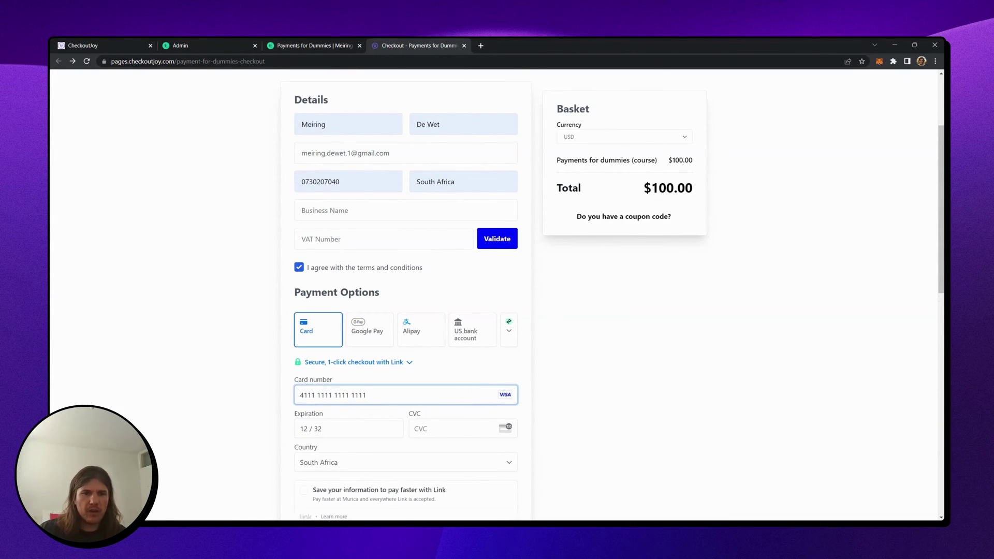
click(450, 429)
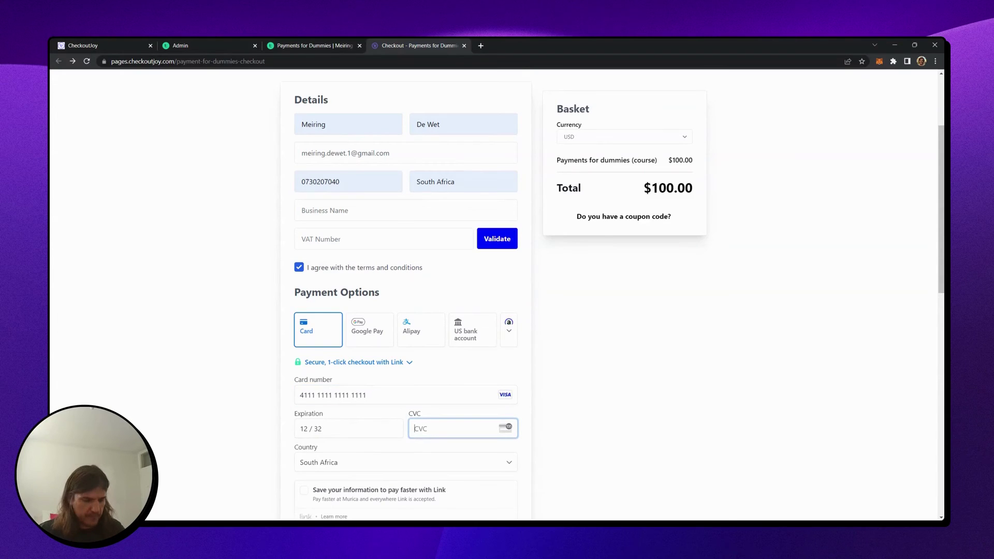
text(123)
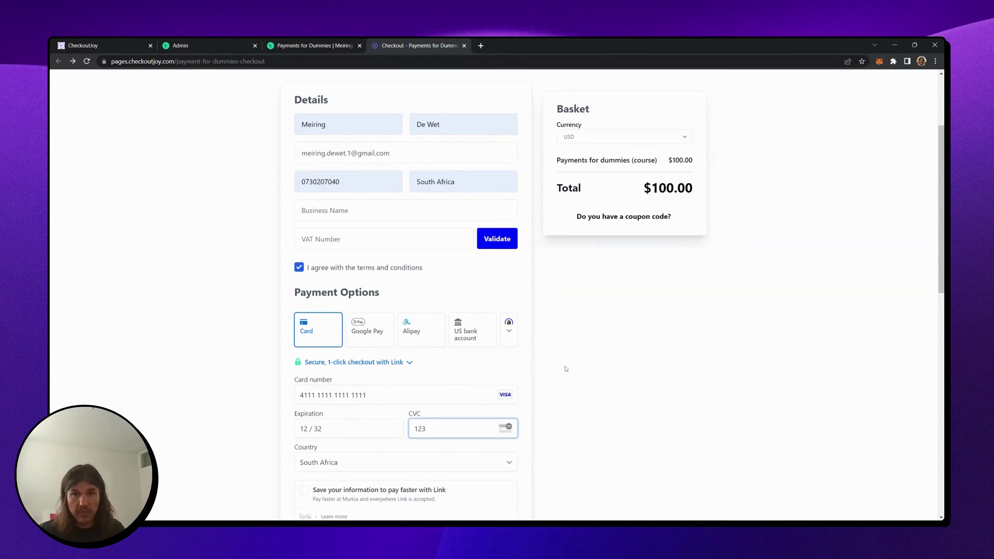
scroll(611, 347, up, 2)
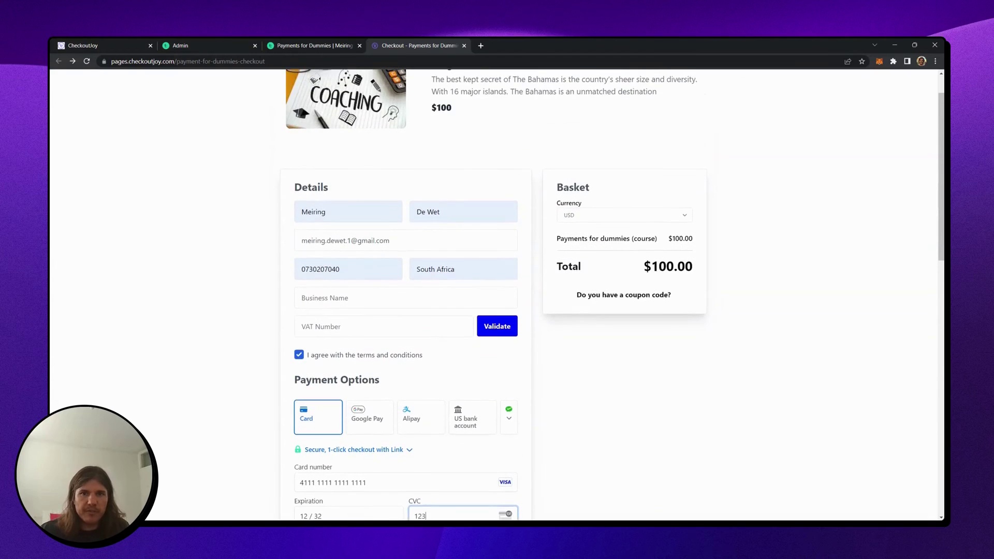
scroll(660, 310, down, 4)
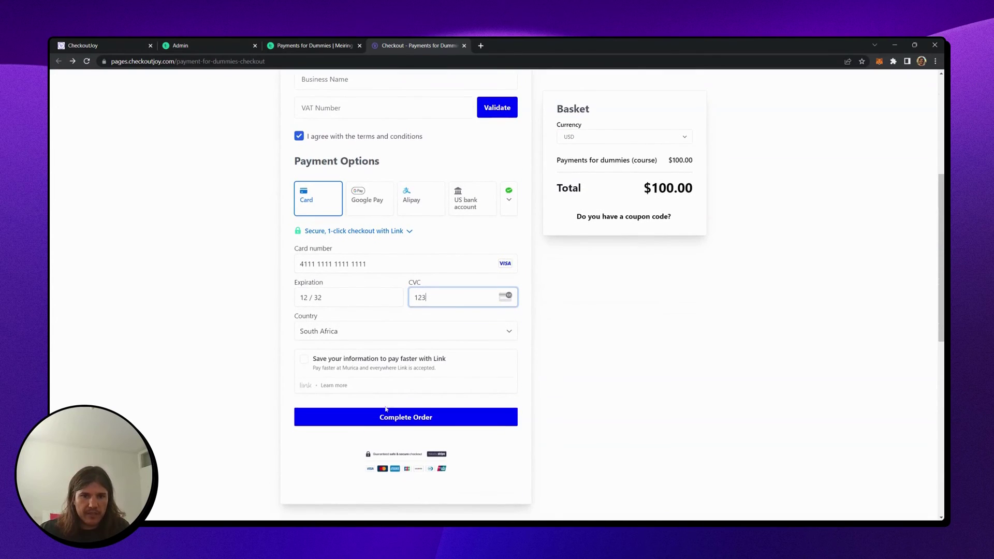
click(394, 421)
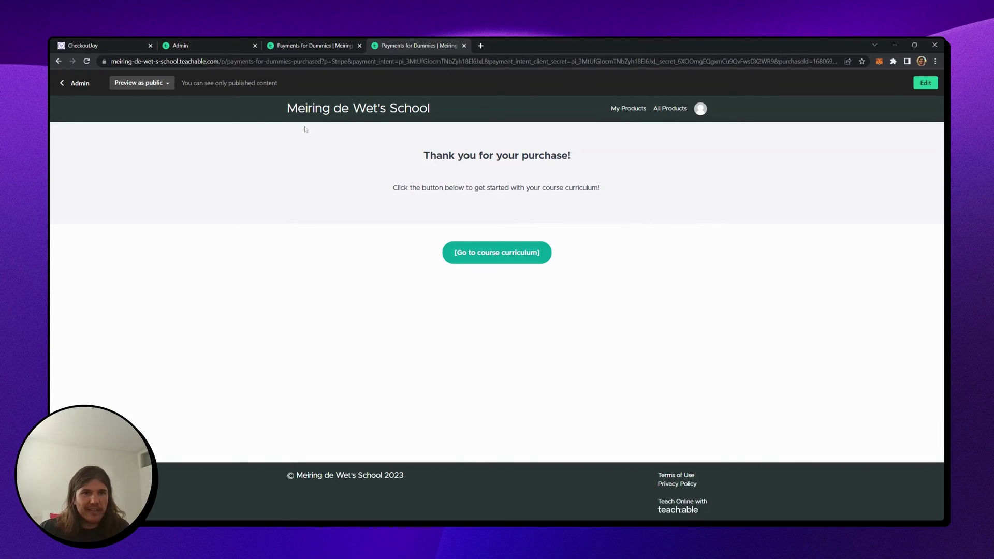
Step: Switch to the Teachable admin, open the buyer's record in the student list and check its email and signup source
click(189, 46)
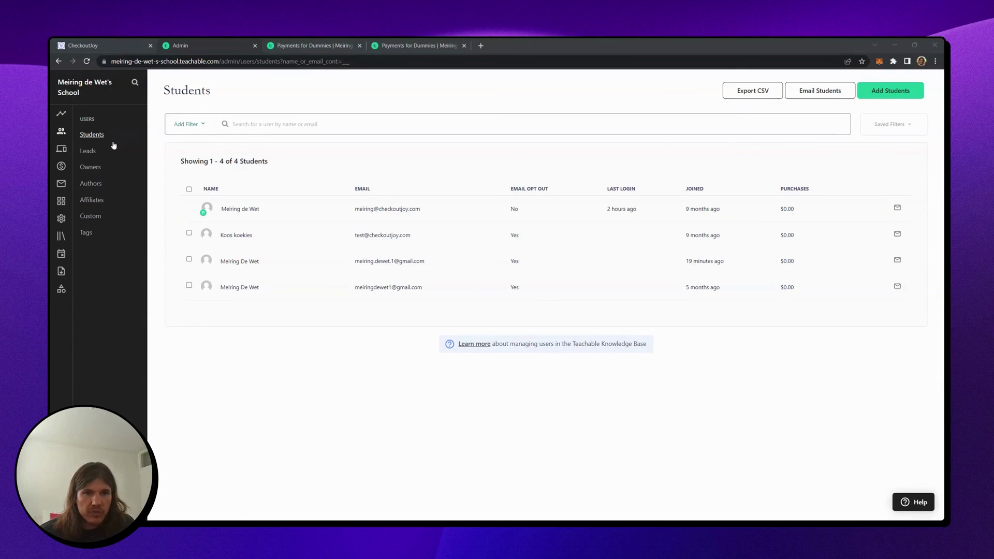
click(424, 266)
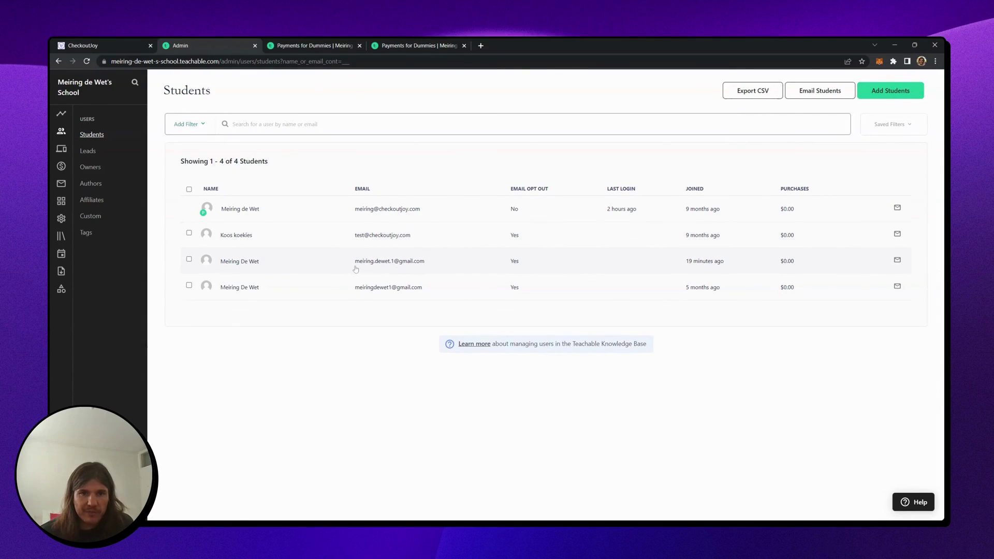
click(356, 269)
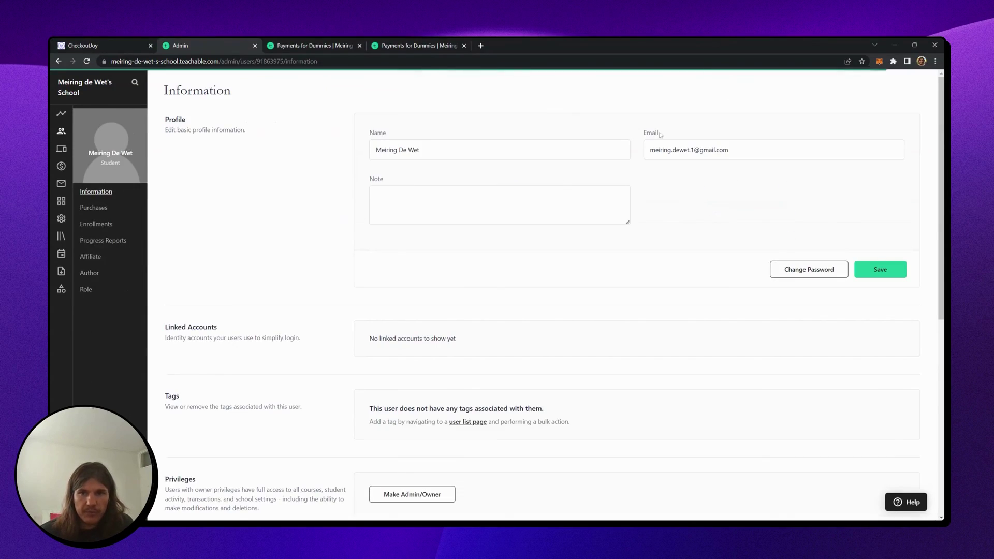
triple_click(689, 150)
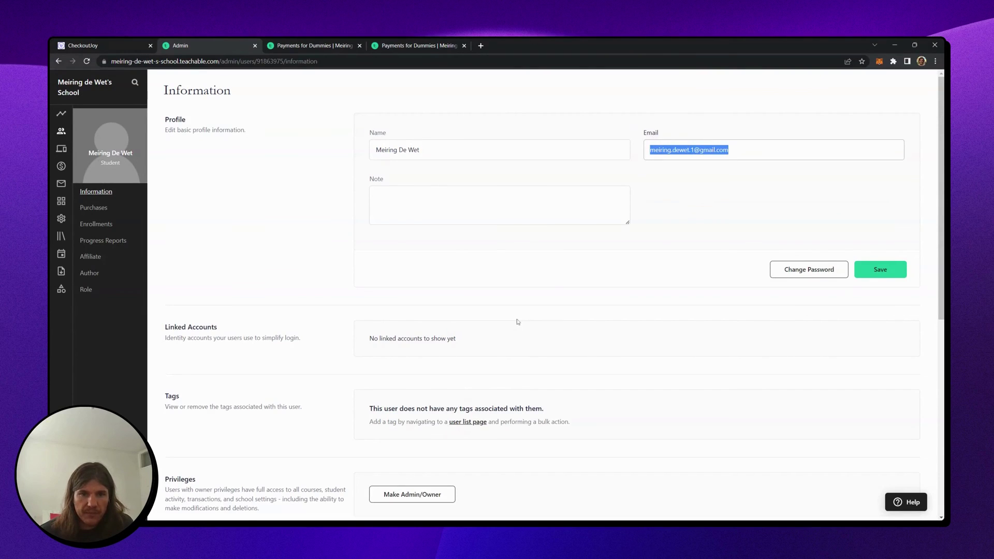
scroll(456, 378, down, 5)
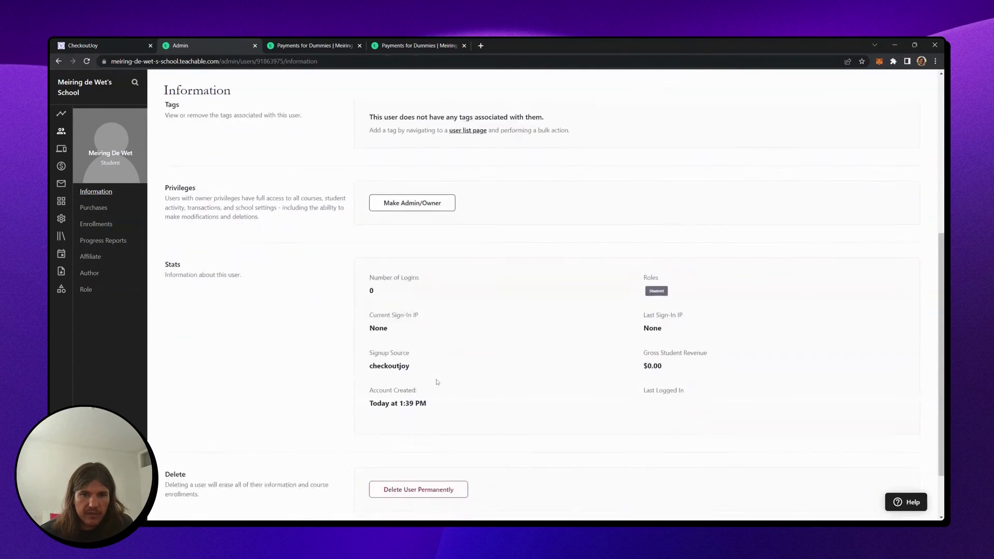
scroll(436, 381, down, 1)
drag(370, 309, 438, 311)
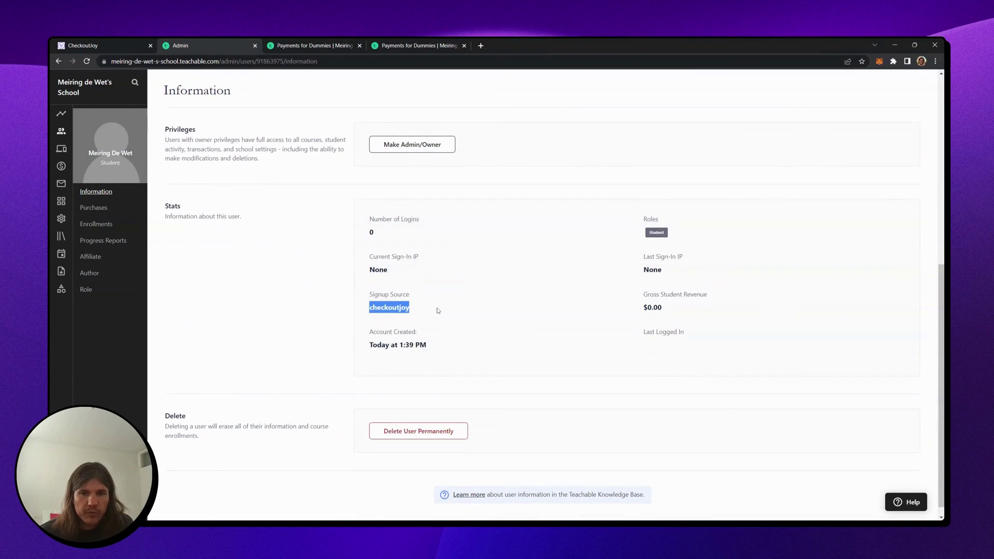
Step: Check the student's course enrollments and purchase history
scroll(468, 323, up, 6)
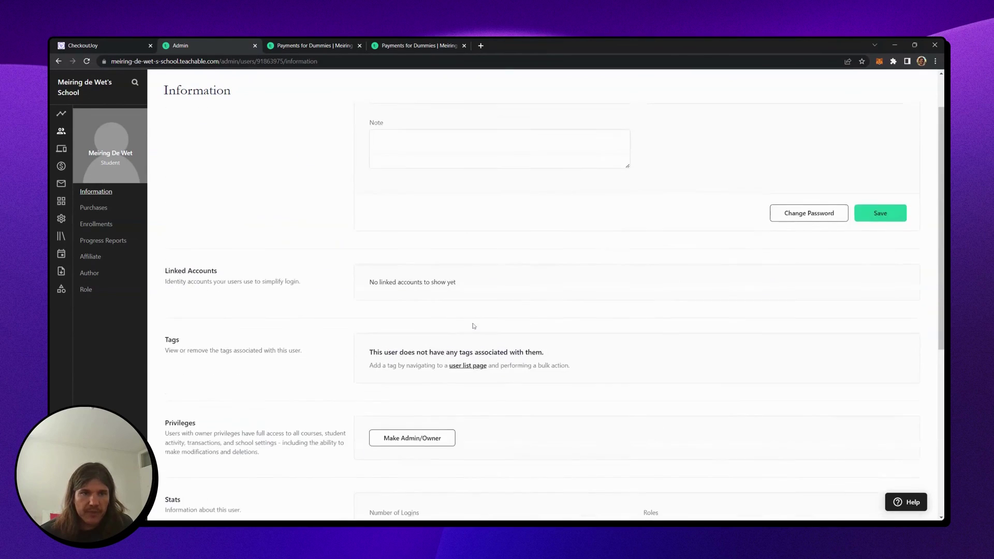
click(103, 227)
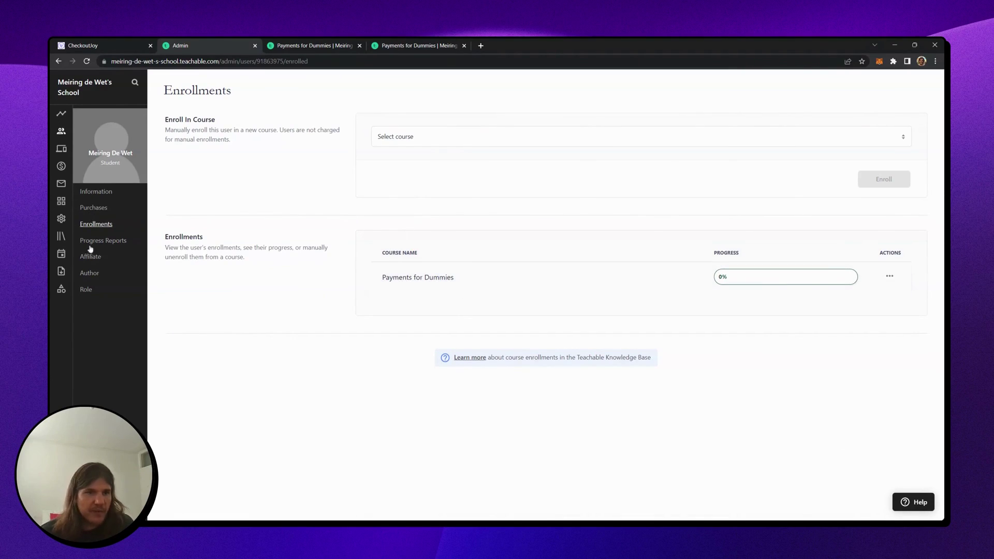
click(96, 209)
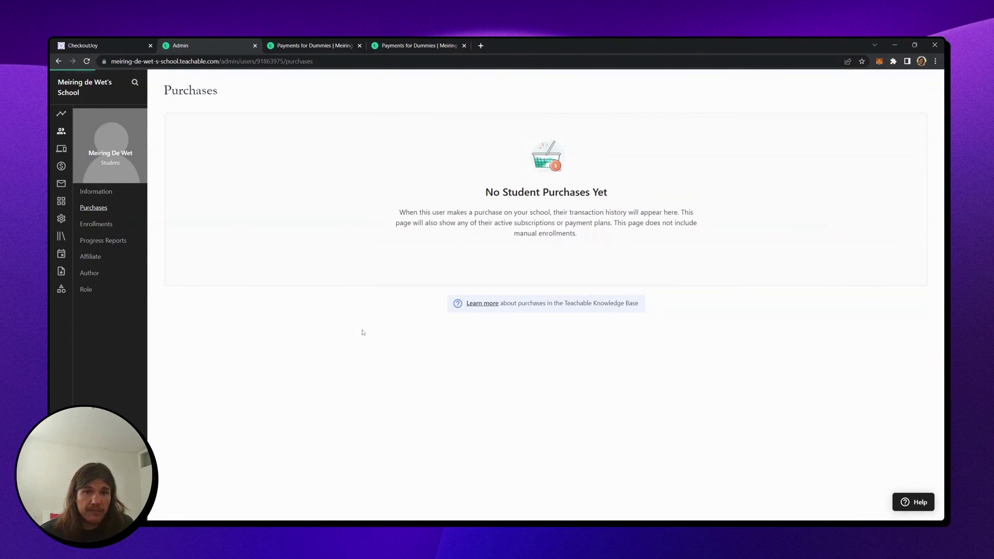